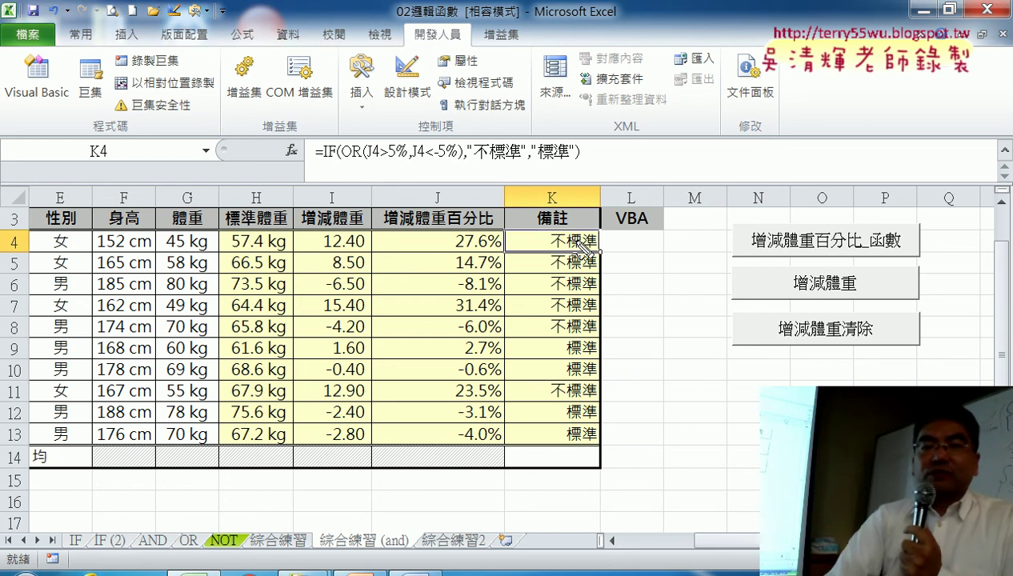
Step: Annotate the percentage headers and the row 5–8 values, then clear the marks
{"action": "mouse_move", "coordinate": [338, 197]}
{"action": "left_mouse_down"}
{"action": "mouse_move", "coordinate": [432, 197]}
{"action": "mouse_move", "coordinate": [392, 120]}
{"action": "left_mouse_up"}
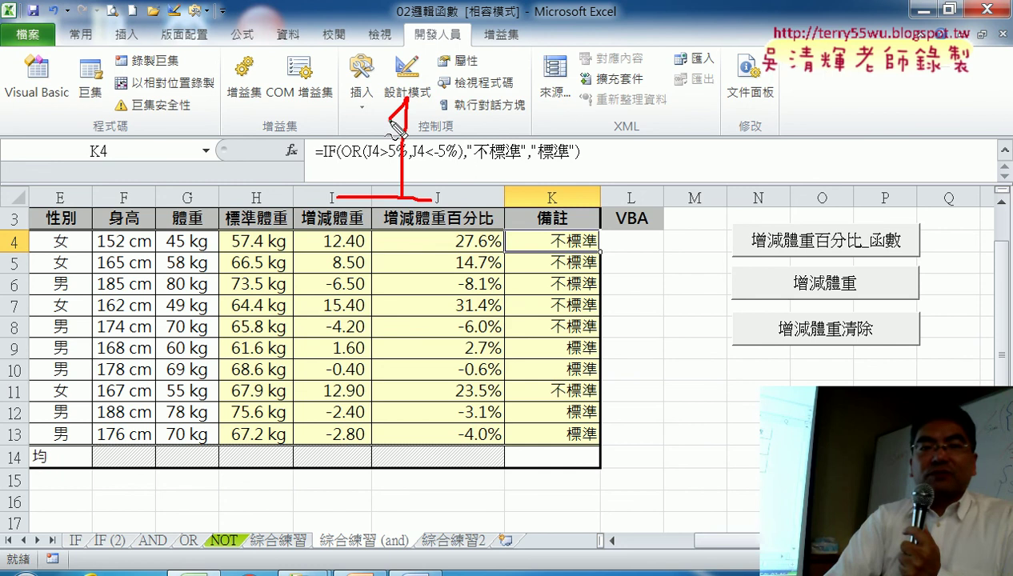
{"action": "left_click_drag", "start_coordinate": [360, 336], "coordinate": [444, 336]}
{"action": "mouse_move", "coordinate": [414, 338]}
{"action": "left_mouse_down"}
{"action": "mouse_move", "coordinate": [409, 460]}
{"action": "mouse_move", "coordinate": [428, 447]}
{"action": "left_mouse_up"}
{"action": "left_click_drag", "start_coordinate": [418, 324], "coordinate": [404, 320]}
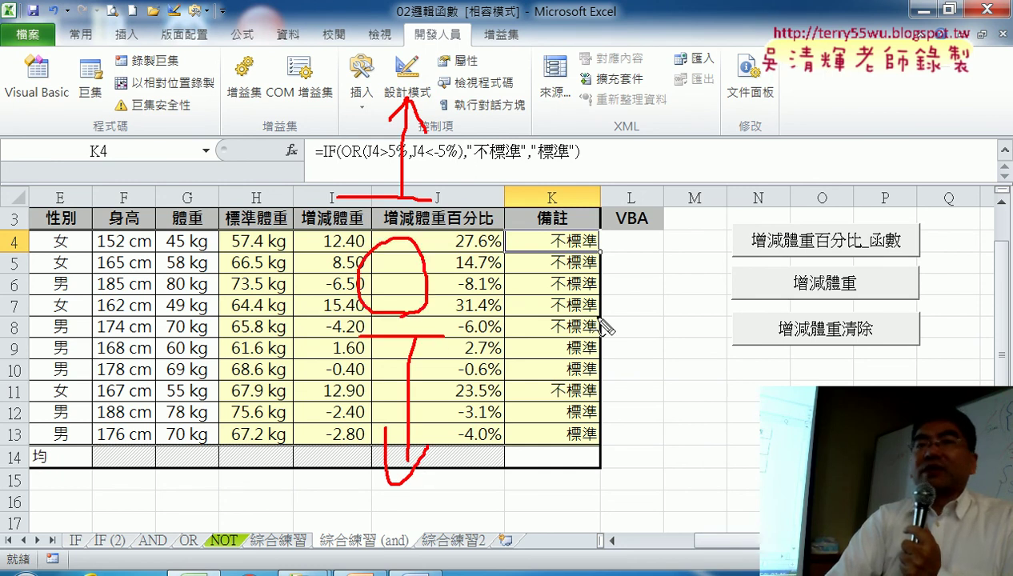
{"action": "left_click_drag", "start_coordinate": [352, 199], "coordinate": [494, 207]}
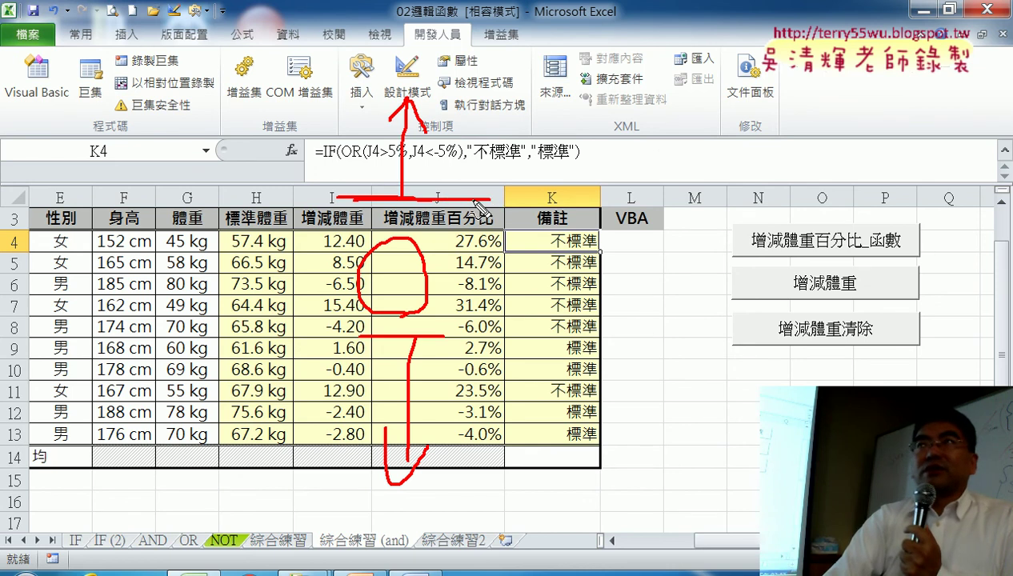
{"action": "left_click_drag", "start_coordinate": [451, 202], "coordinate": [450, 316]}
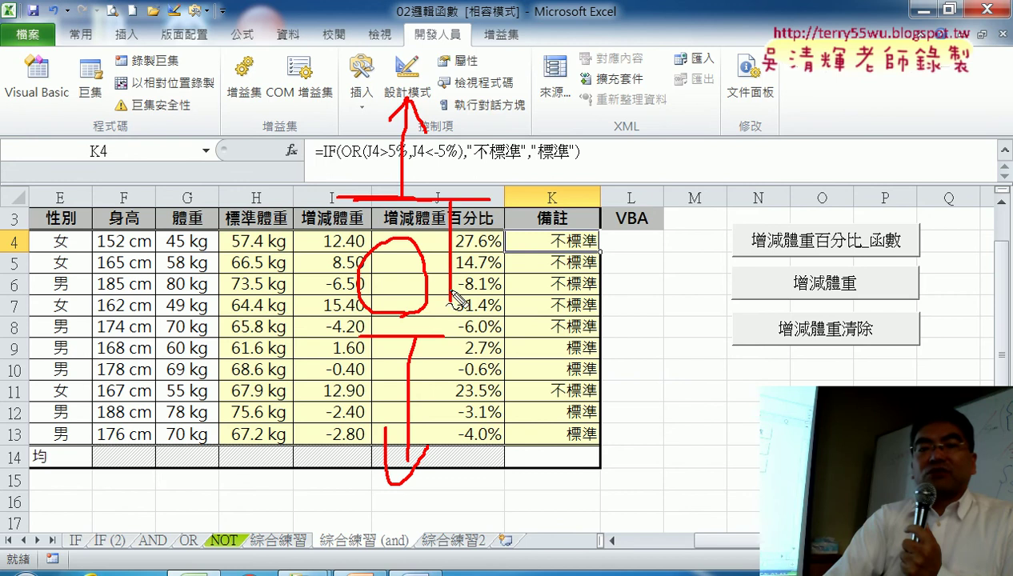
{"action": "left_click_drag", "start_coordinate": [441, 272], "coordinate": [464, 279]}
{"action": "mouse_move", "coordinate": [479, 327]}
{"action": "left_mouse_down"}
{"action": "mouse_move", "coordinate": [394, 328]}
{"action": "mouse_move", "coordinate": [422, 273]}
{"action": "mouse_move", "coordinate": [422, 224]}
{"action": "mouse_move", "coordinate": [441, 250]}
{"action": "left_mouse_up"}
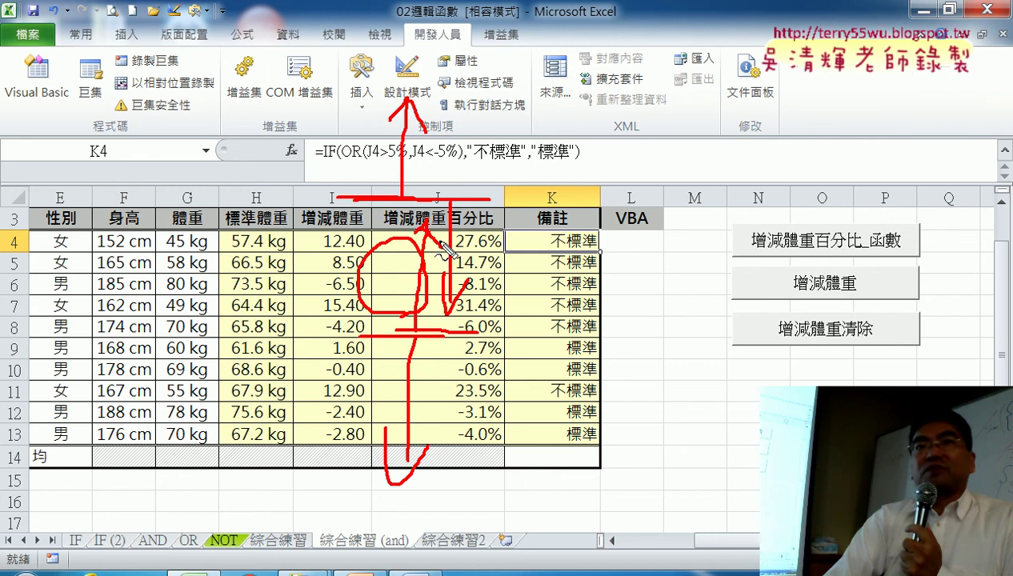
{"action": "key", "text": "Escape"}
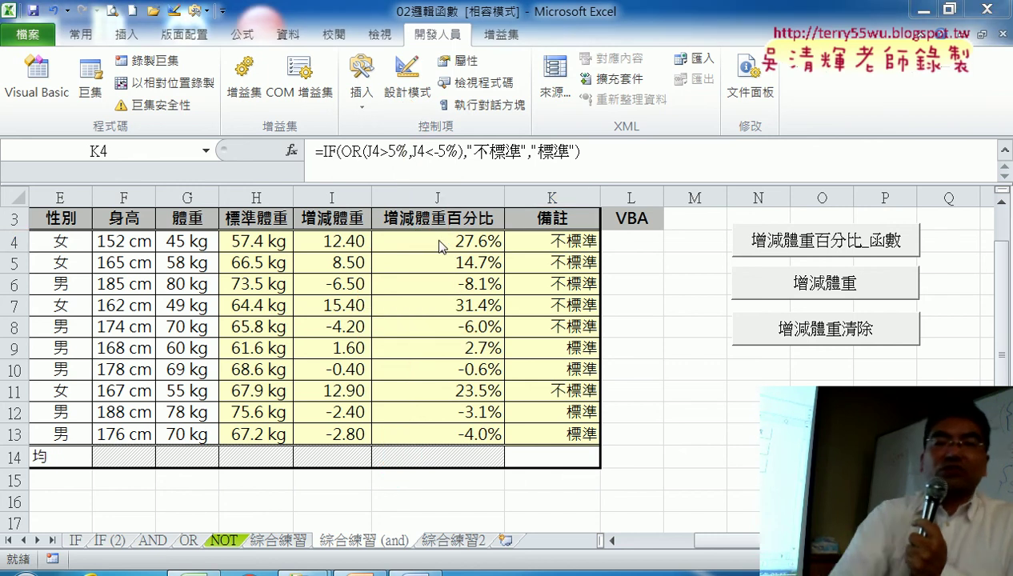
Step: In K4's IF arguments, change OR to and with tests J4<=5% and J4>=-5%
{"action": "left_click", "coordinate": [581, 242]}
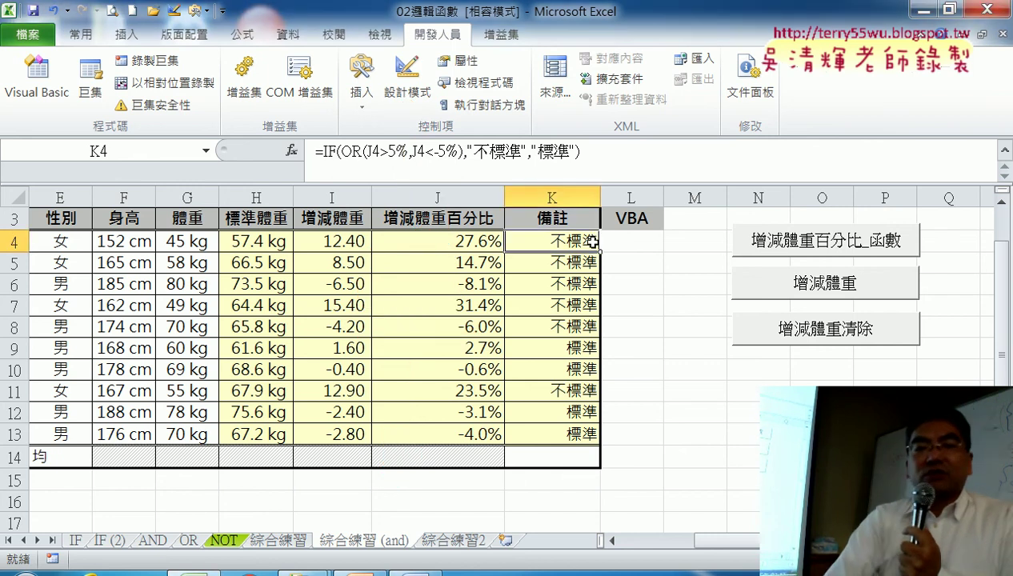
{"action": "left_click", "coordinate": [325, 152]}
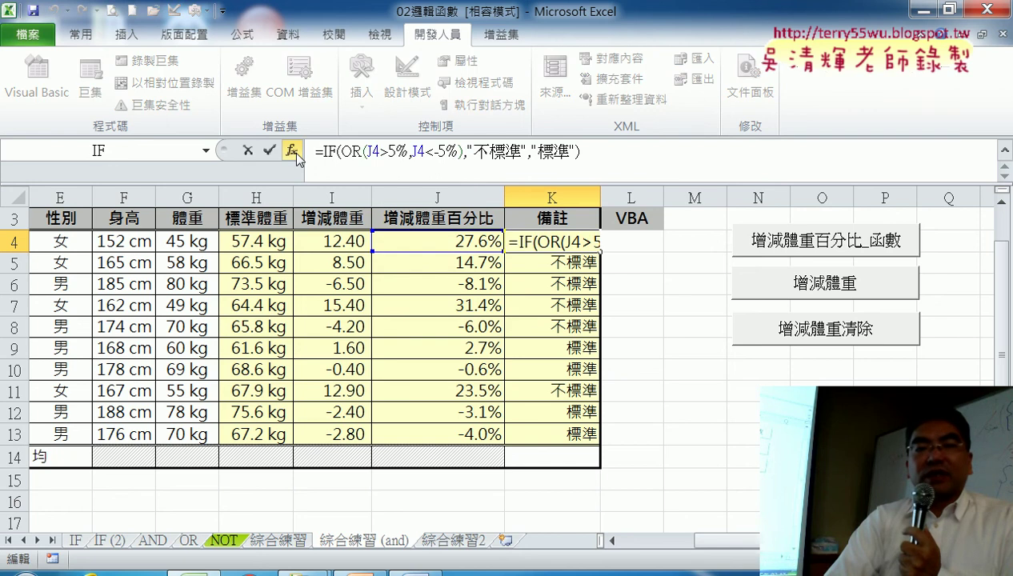
{"action": "left_click", "coordinate": [293, 152]}
{"action": "left_click", "coordinate": [441, 321]}
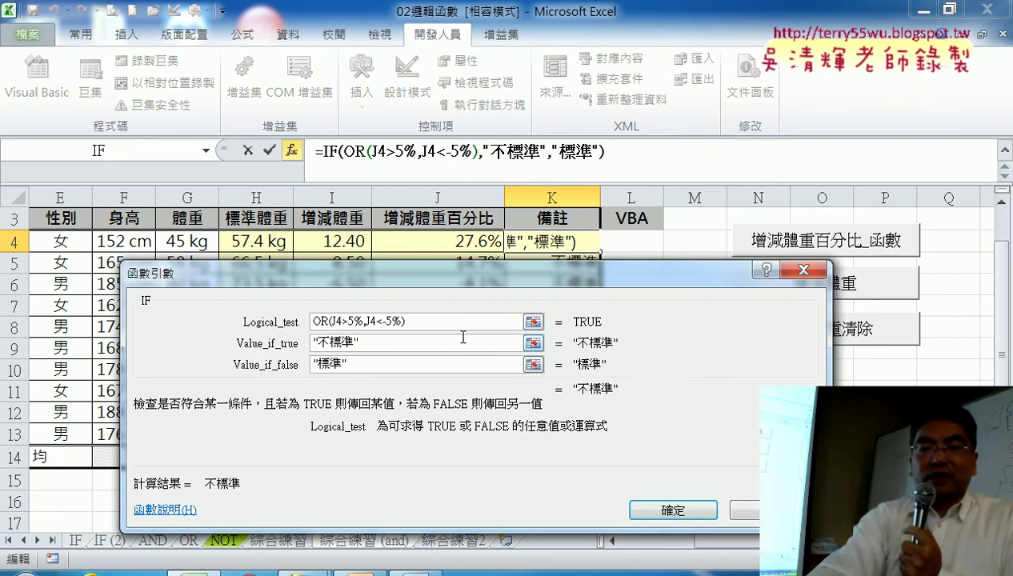
{"action": "key", "text": "Delete"}
{"action": "key", "text": "Delete"}
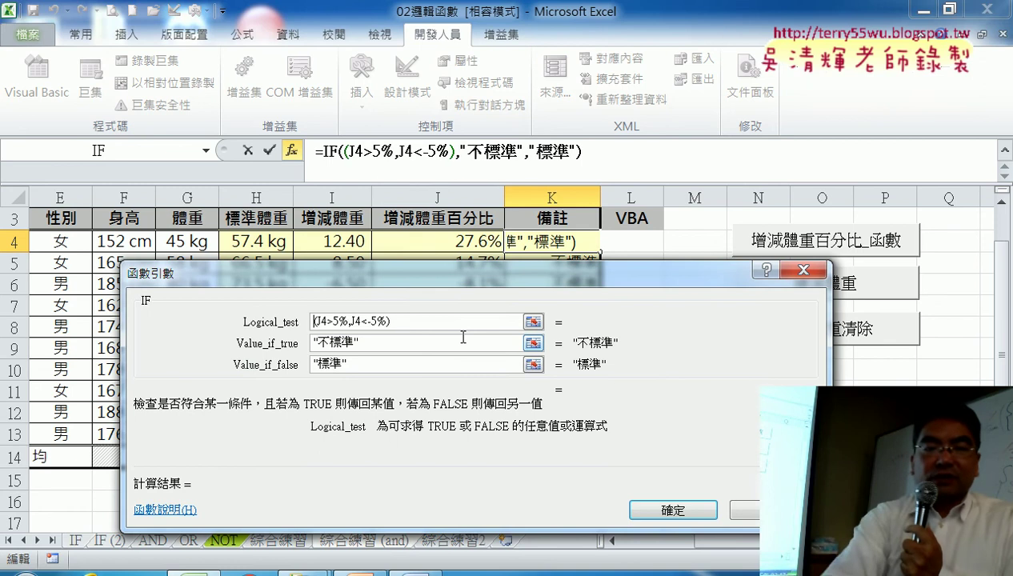
{"action": "type", "text": "ㄋㄚ"}
{"action": "type", "text": "ㄉ"}
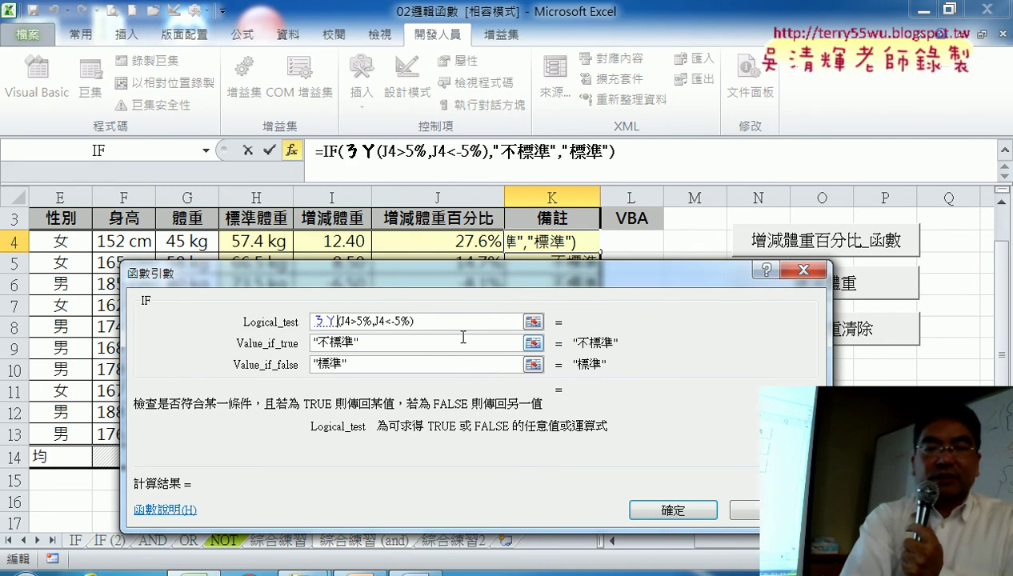
{"action": "key", "text": "BackSpace"}
{"action": "key", "text": "BackSpace"}
{"action": "type", "text": "a"}
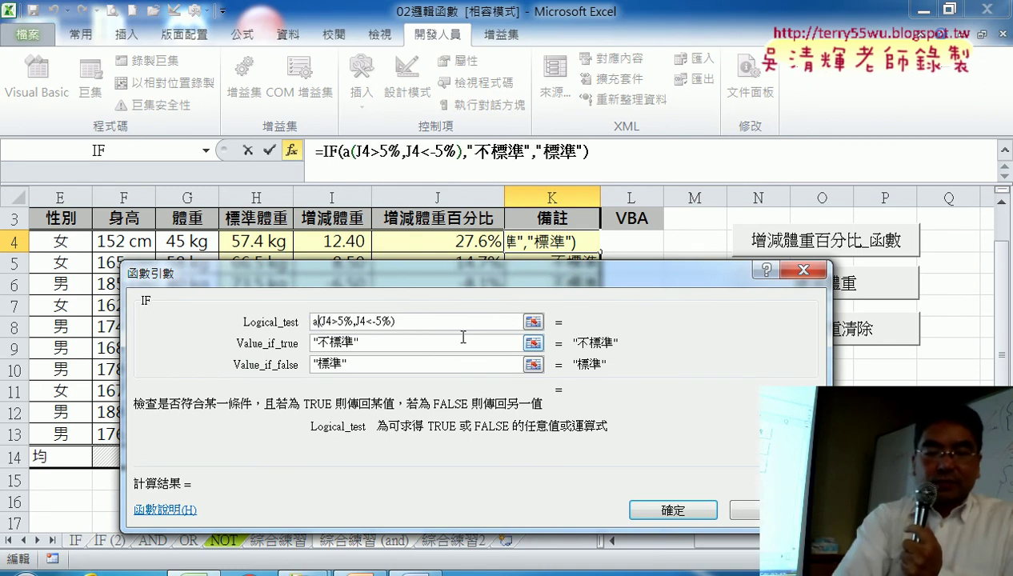
{"action": "type", "text": "nd"}
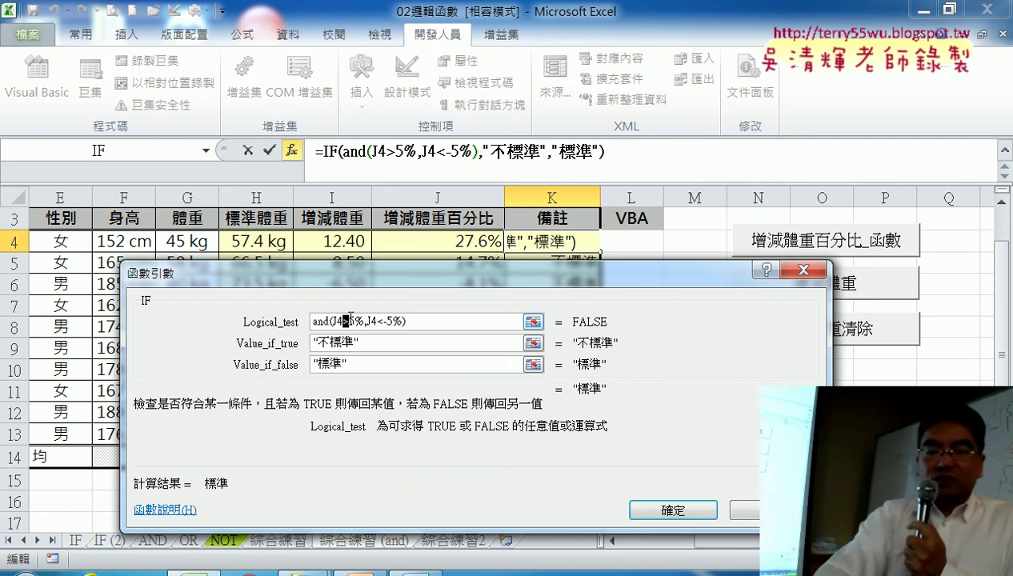
{"action": "type", "text": "="}
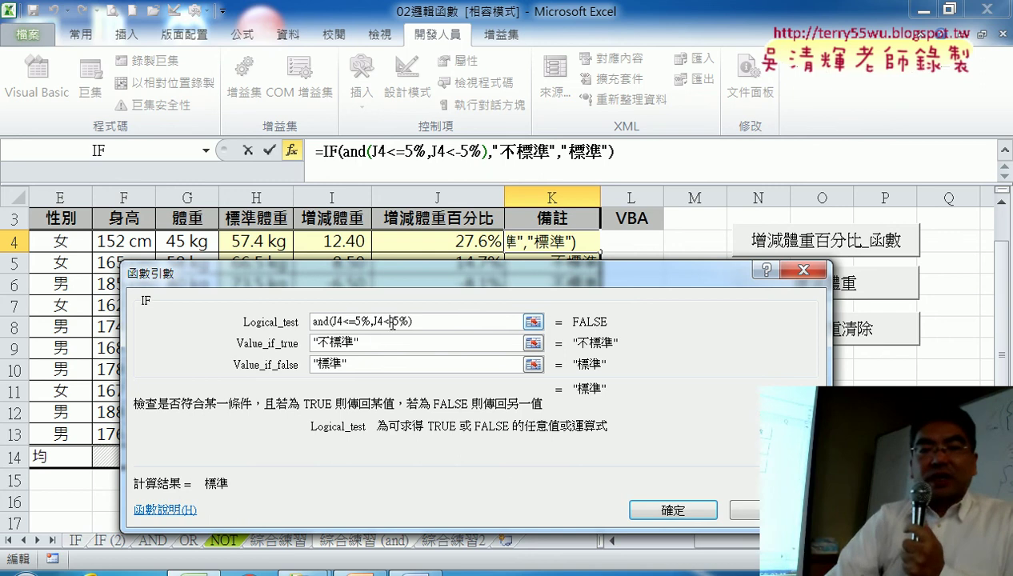
{"action": "key", "text": "BackSpace"}
{"action": "type", "text": ">"}
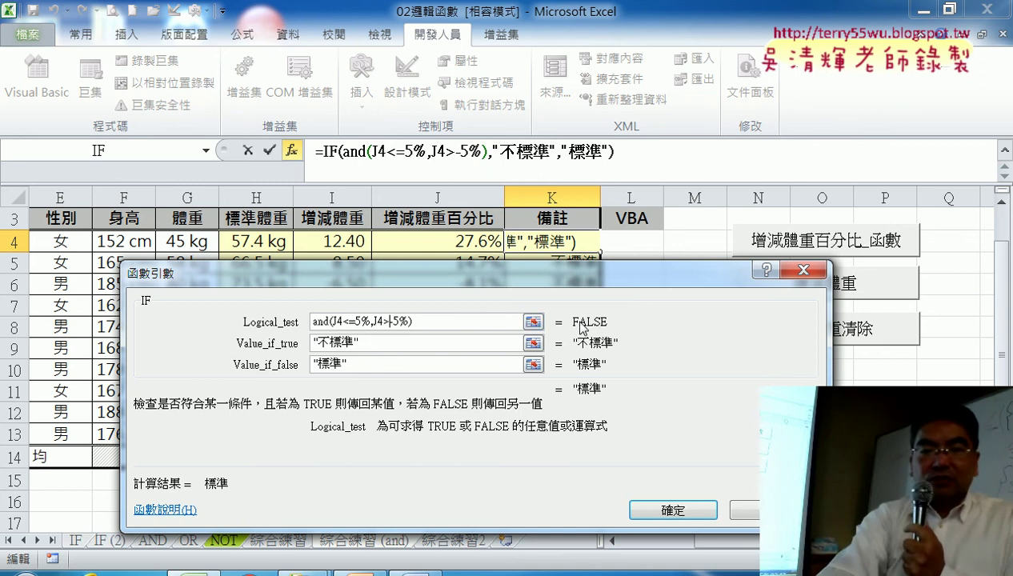
{"action": "type", "text": "="}
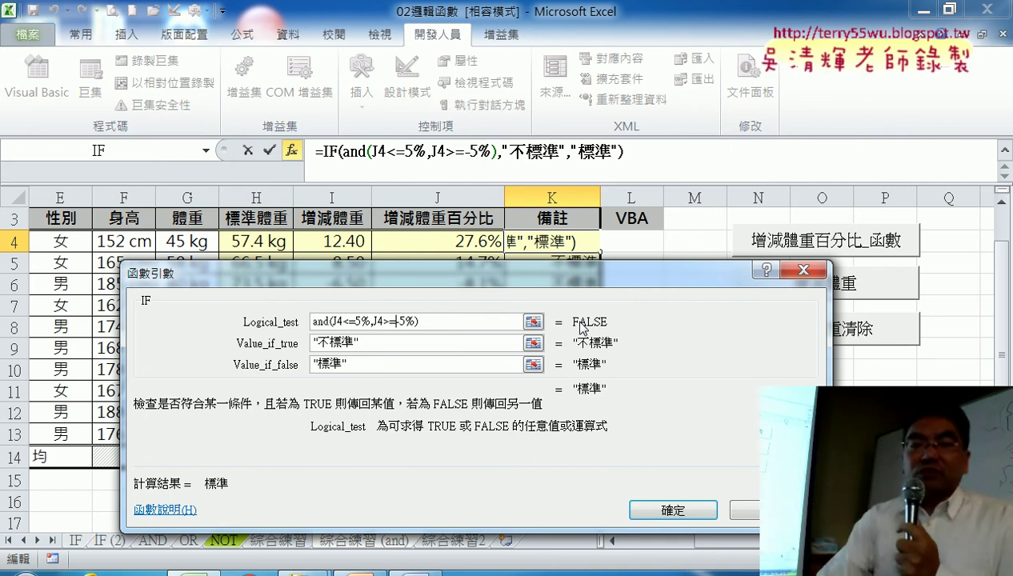
Step: Swap the result texts so true gives 標準 and false gives 不標準
{"action": "left_click", "coordinate": [324, 344]}
{"action": "right_click", "coordinate": [323, 342]}
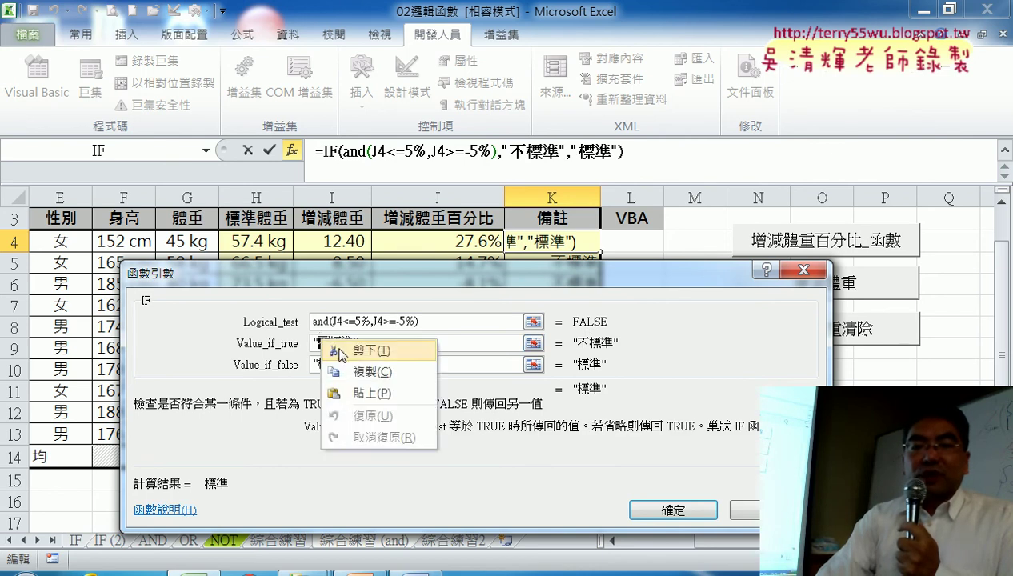
{"action": "left_click", "coordinate": [343, 351]}
{"action": "left_click", "coordinate": [324, 365]}
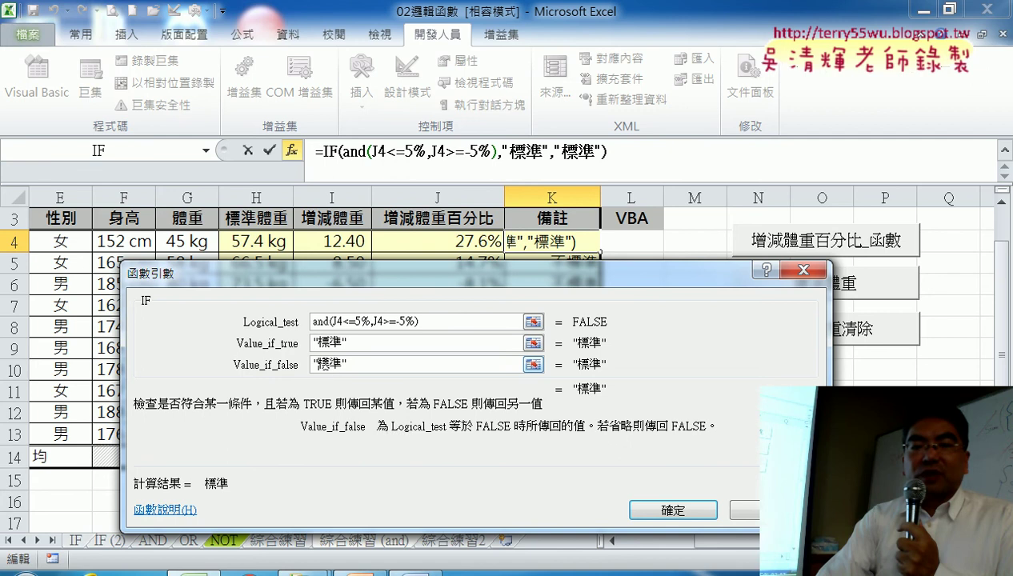
{"action": "right_click", "coordinate": [324, 365]}
{"action": "left_click", "coordinate": [372, 419]}
Step: Confirm the AND formula in K4 and fill it down to K13
{"action": "left_click", "coordinate": [673, 510]}
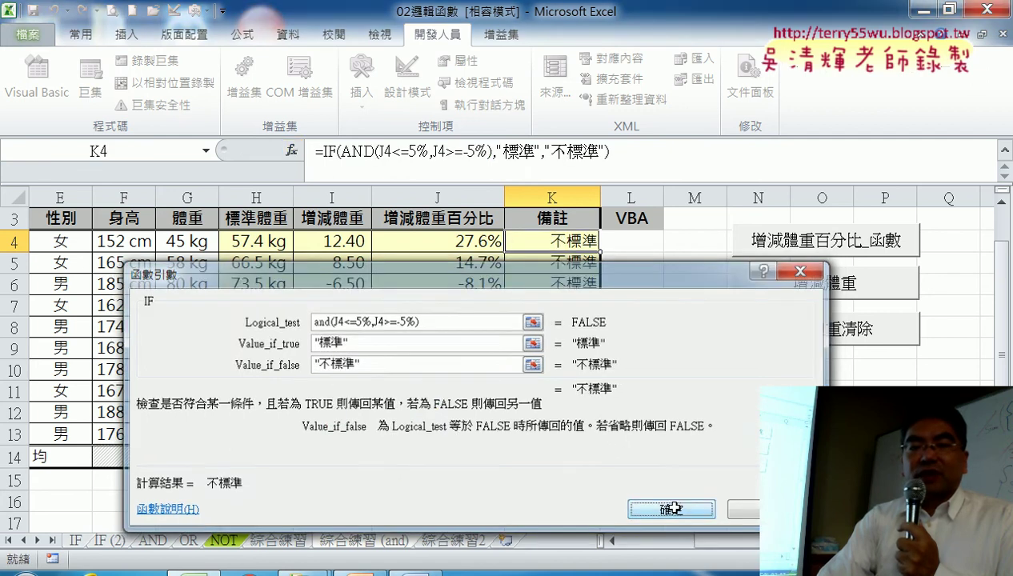
{"action": "left_click_drag", "start_coordinate": [599, 253], "coordinate": [586, 449]}
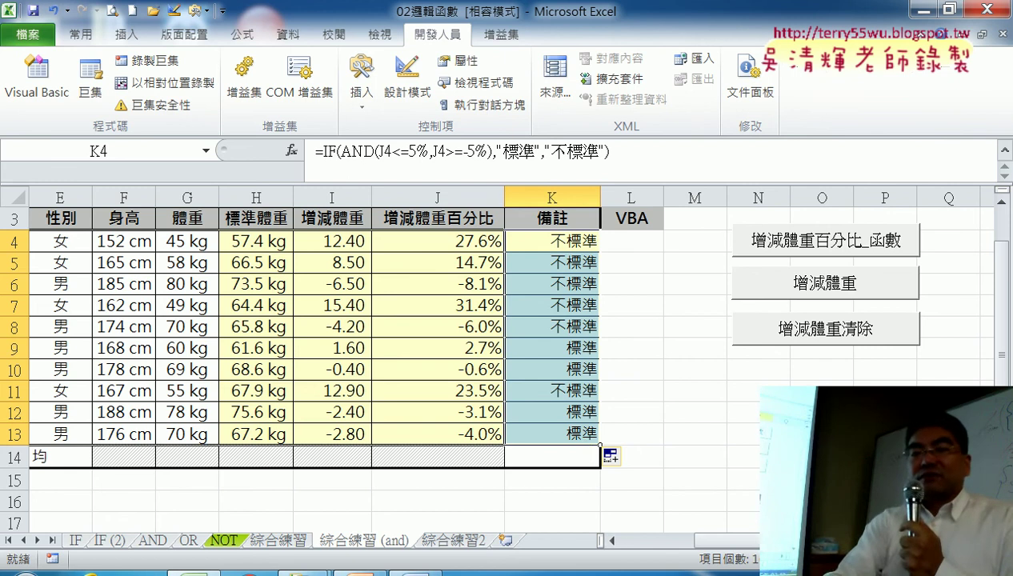
{"action": "left_click", "coordinate": [881, 413]}
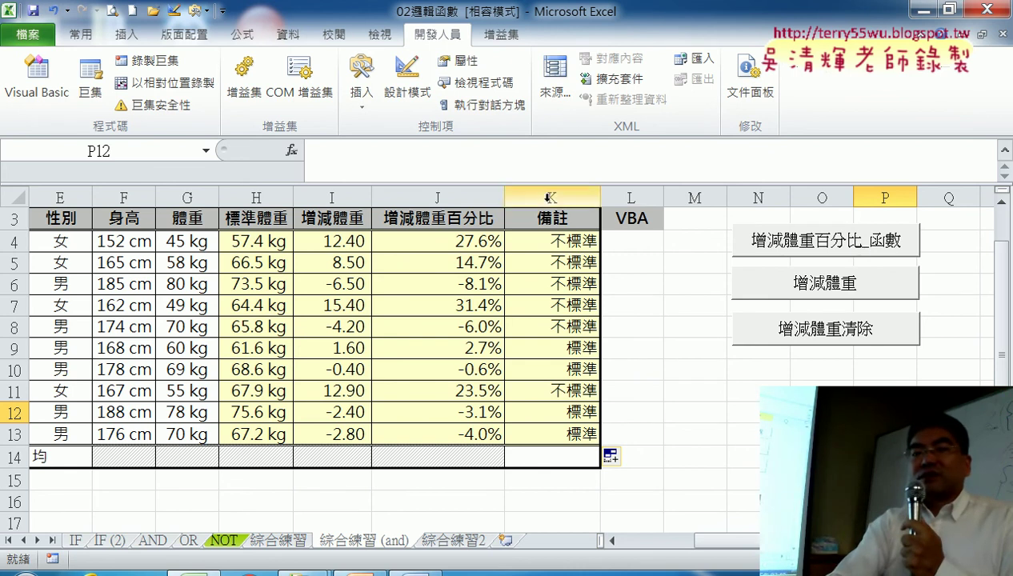
Step: Run the 增減體重百分比_函數 macro and inspect the IF(OR) formula written into L4
{"action": "left_click", "coordinate": [799, 235]}
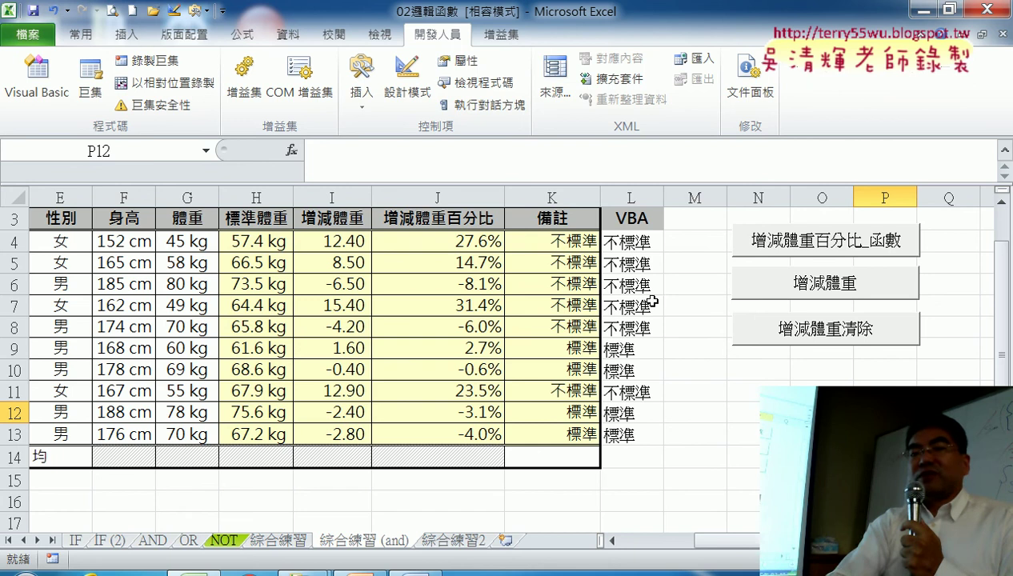
{"action": "left_click", "coordinate": [638, 192]}
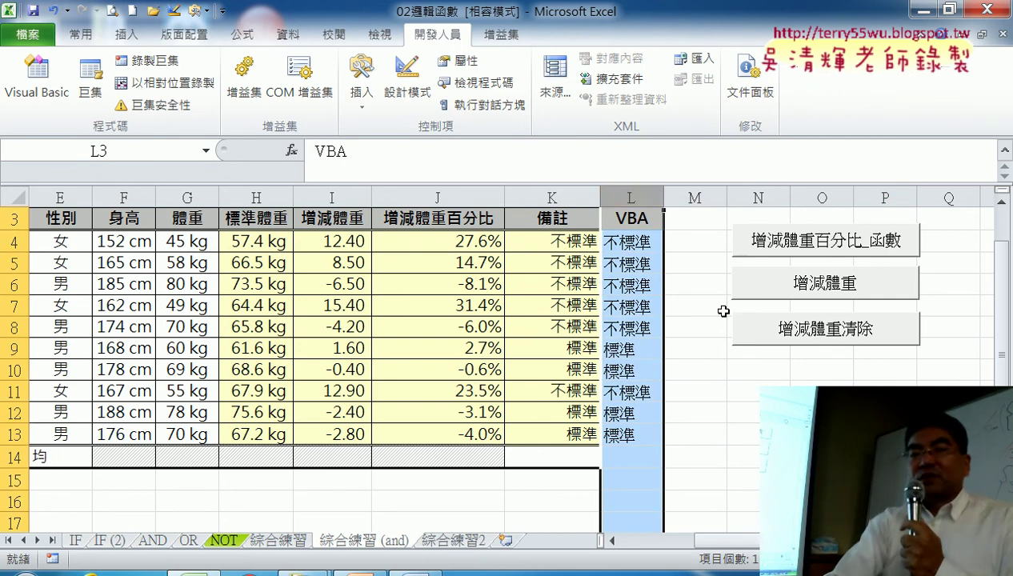
{"action": "left_click", "coordinate": [698, 267]}
{"action": "left_click", "coordinate": [641, 240]}
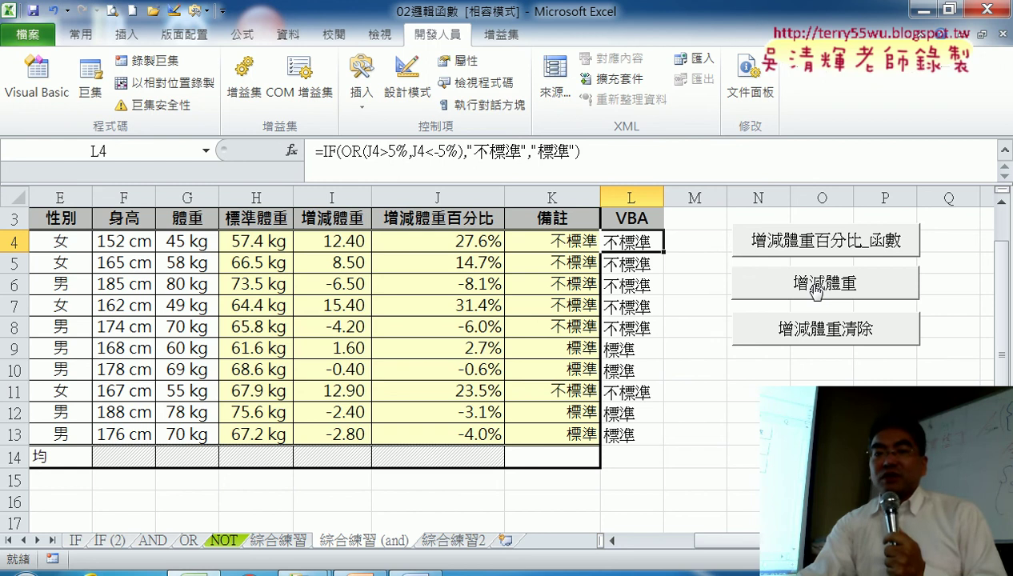
Step: Run 增減體重 to write plain values, confirm L4 has no formula, then run 增減體重清除
{"action": "left_click", "coordinate": [816, 288]}
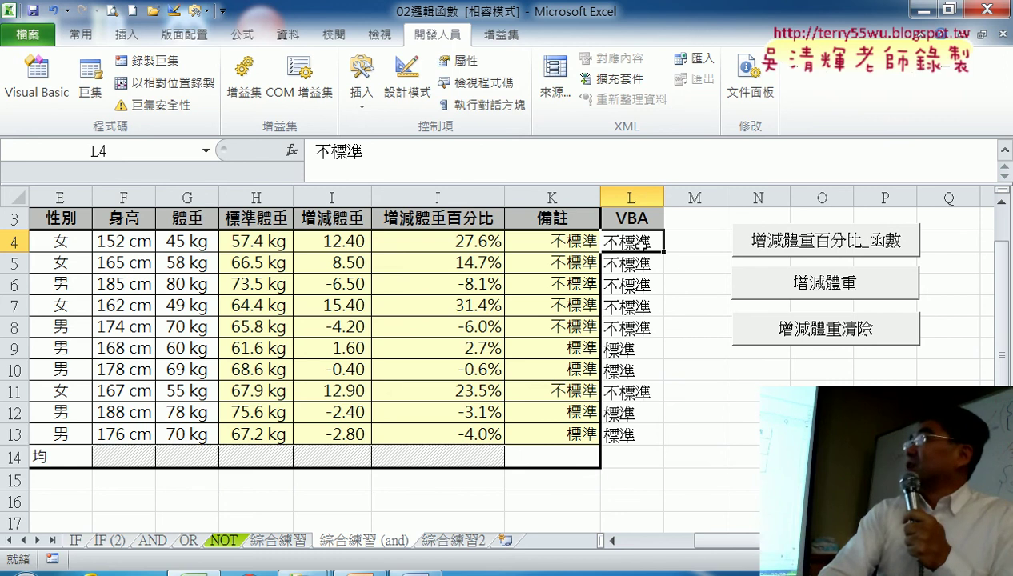
{"action": "left_click", "coordinate": [701, 237]}
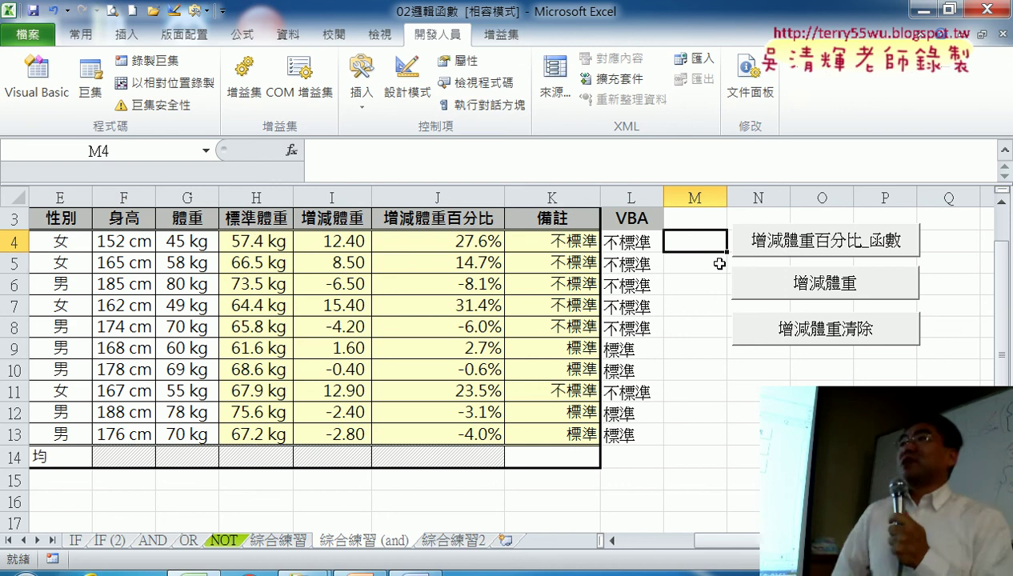
{"action": "left_click", "coordinate": [644, 240]}
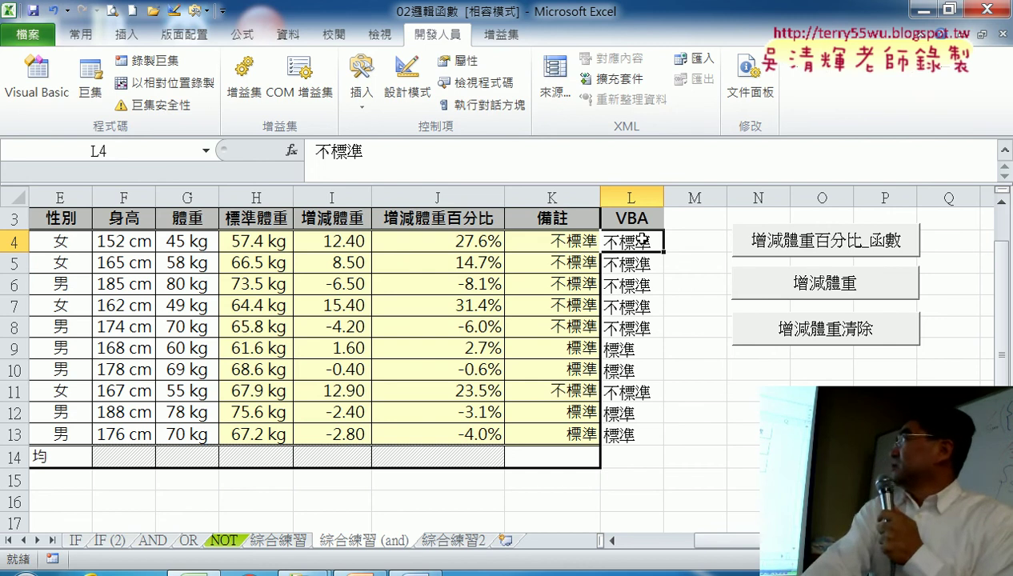
{"action": "left_click", "coordinate": [814, 332]}
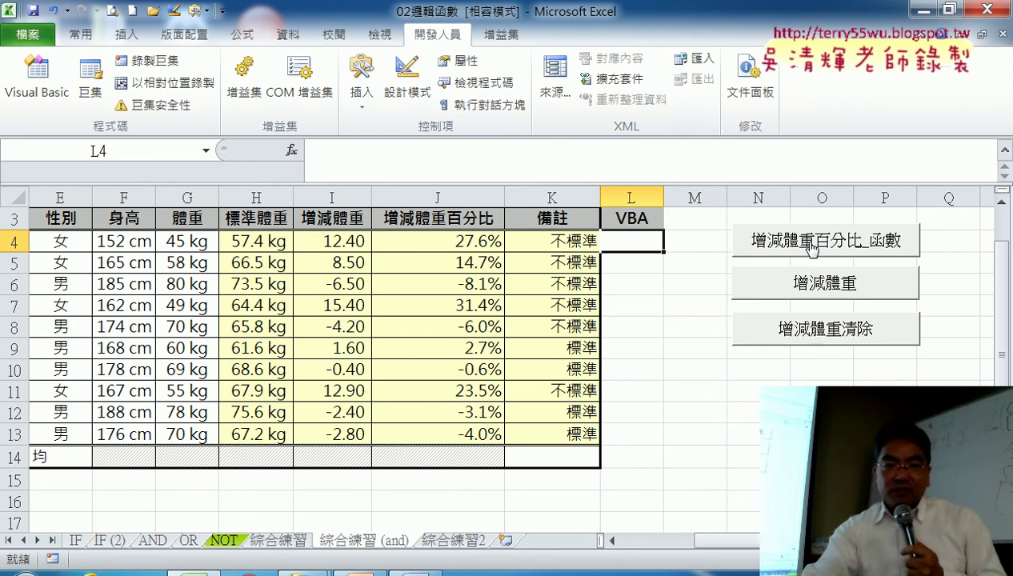
Step: Open the Visual Basic editor in a smaller window and browse Module1's code
{"action": "left_click", "coordinate": [37, 89]}
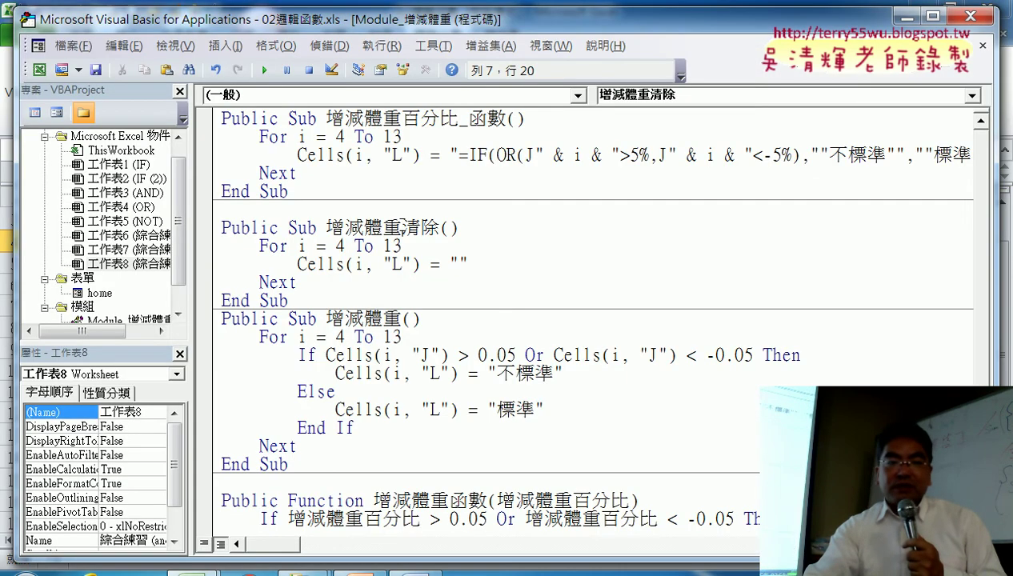
{"action": "double_click", "coordinate": [314, 26]}
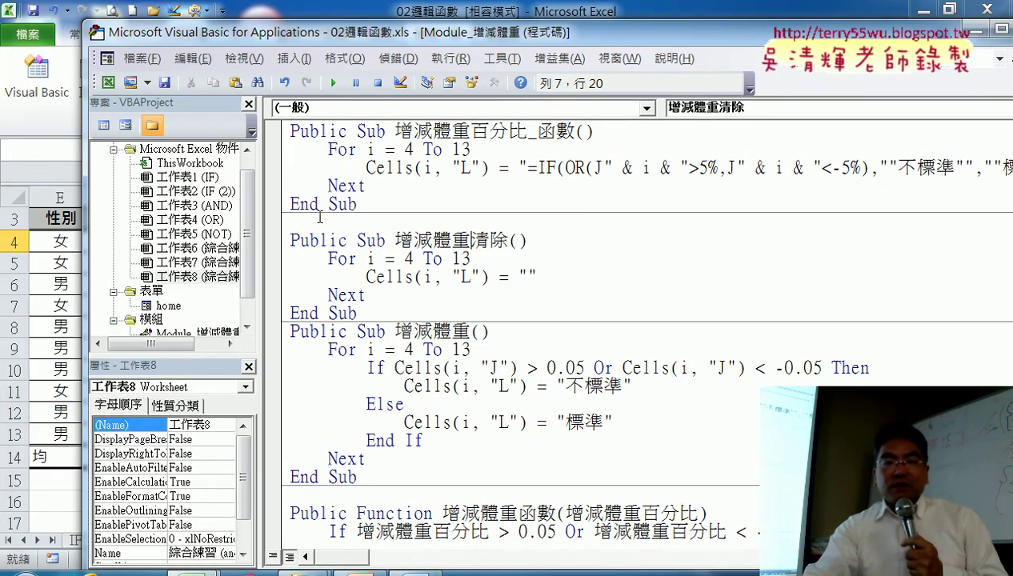
{"action": "left_click", "coordinate": [252, 266]}
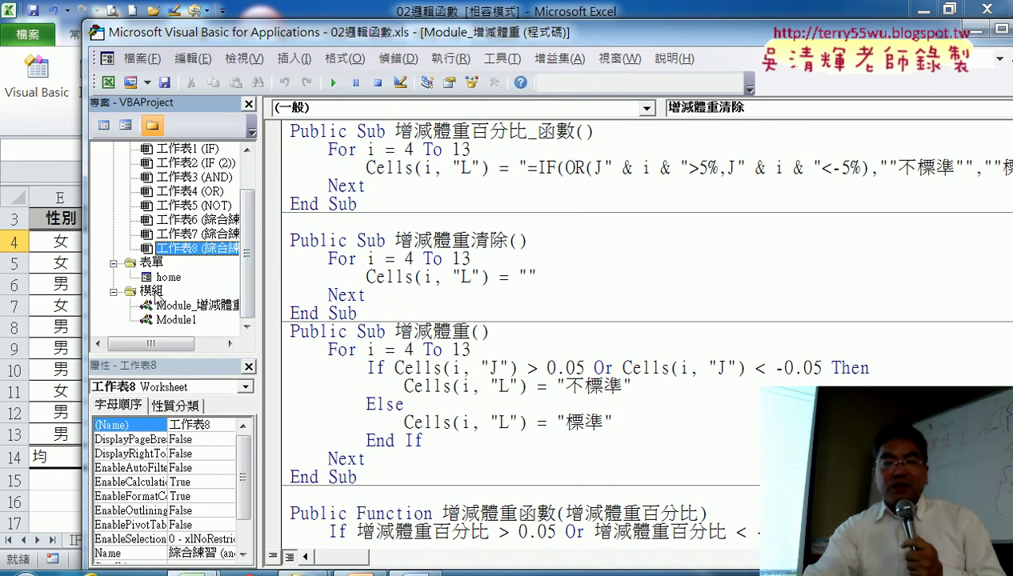
{"action": "left_click", "coordinate": [160, 305]}
{"action": "double_click", "coordinate": [176, 320]}
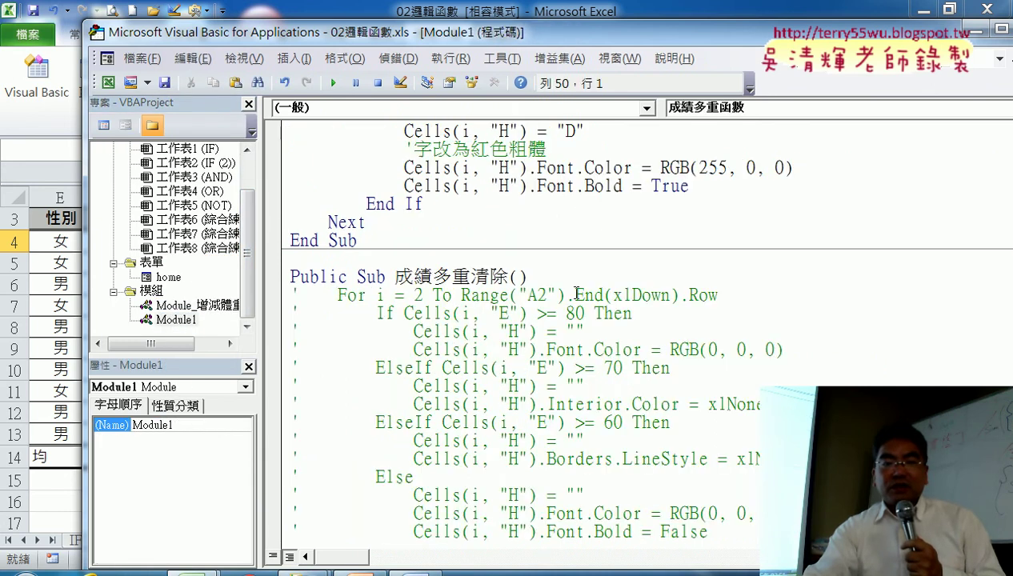
{"action": "scroll", "coordinate": [577, 294], "scroll_direction": "down", "scroll_amount": 8}
{"action": "scroll", "coordinate": [560, 290], "scroll_direction": "up", "scroll_amount": 5}
{"action": "scroll", "coordinate": [552, 288], "scroll_direction": "up", "scroll_amount": 10}
{"action": "scroll", "coordinate": [570, 287], "scroll_direction": "up", "scroll_amount": 6}
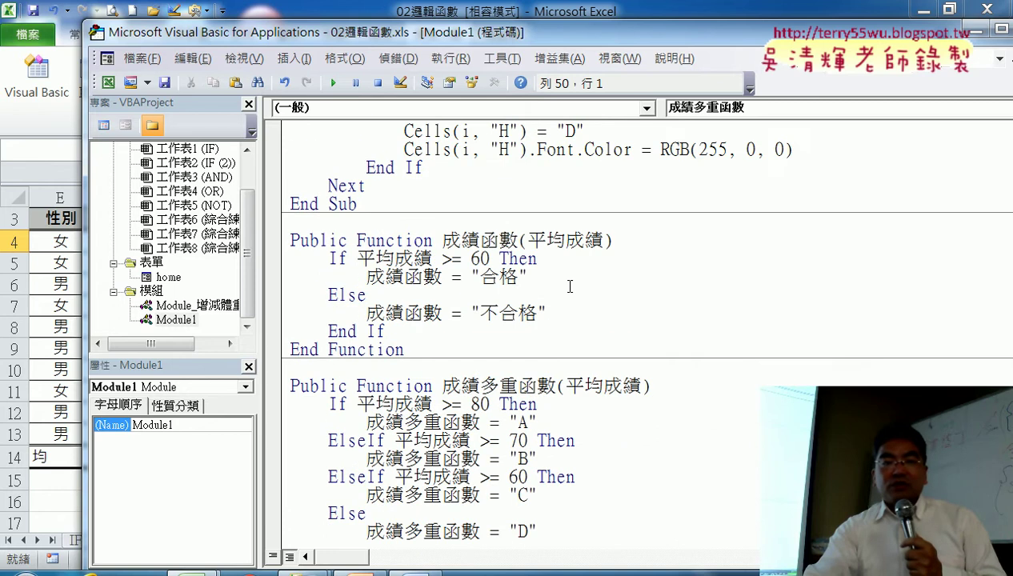
{"action": "scroll", "coordinate": [570, 286], "scroll_direction": "up", "scroll_amount": 15}
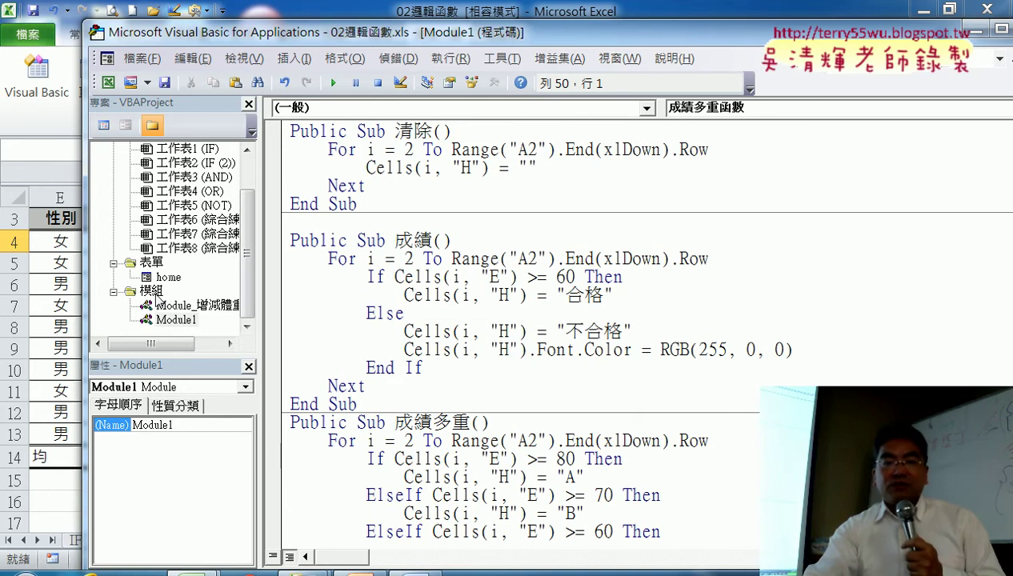
Step: Reopen the Module_增減體重 code from the Modules folder without inserting anything
{"action": "right_click", "coordinate": [156, 295]}
{"action": "mouse_move", "coordinate": [209, 374]}
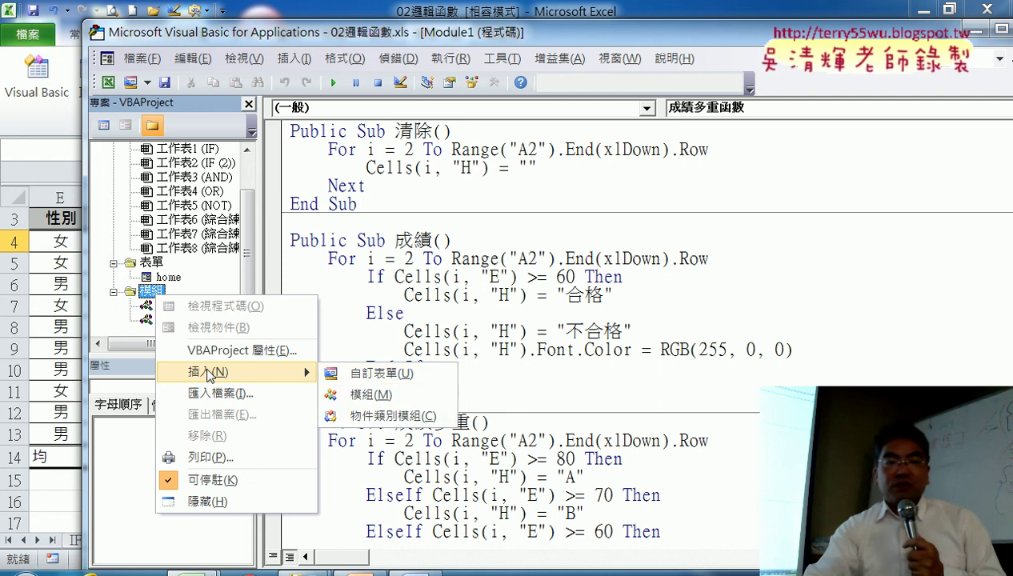
{"action": "left_click", "coordinate": [253, 256]}
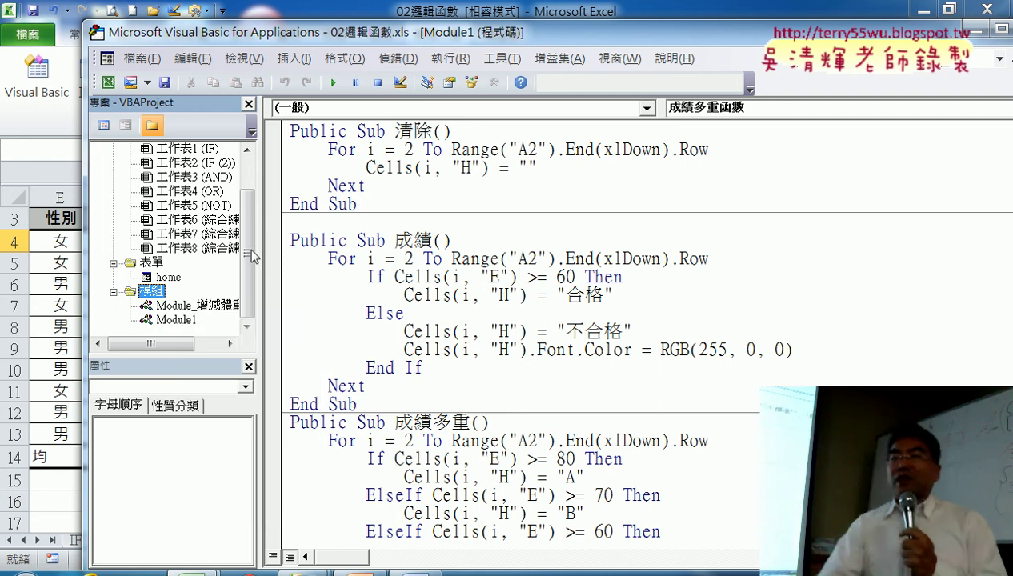
{"action": "double_click", "coordinate": [196, 305]}
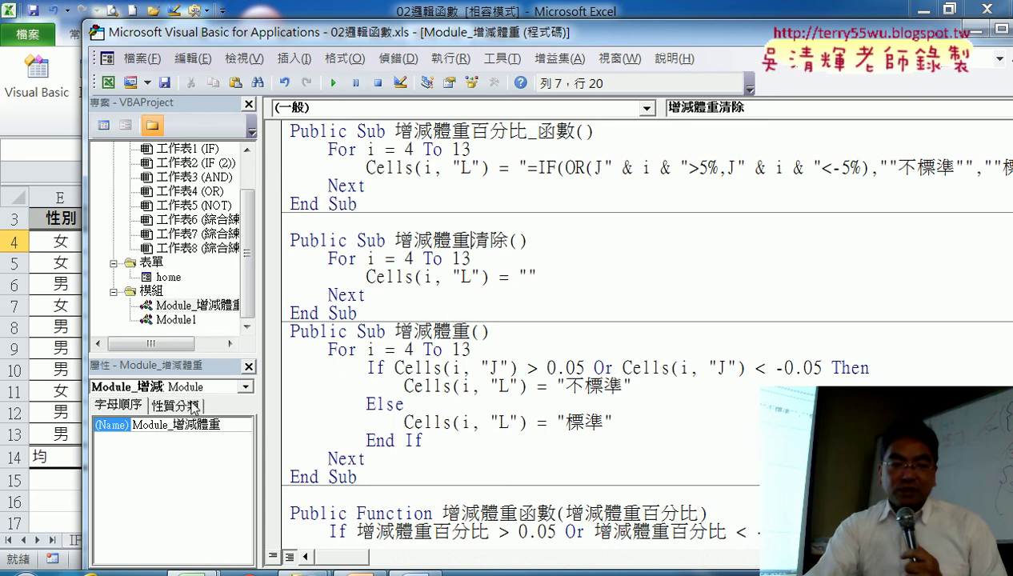
Step: Highlight the Module_增減體重 name in Properties, then shift and narrow the editor window
{"action": "left_click", "coordinate": [189, 306]}
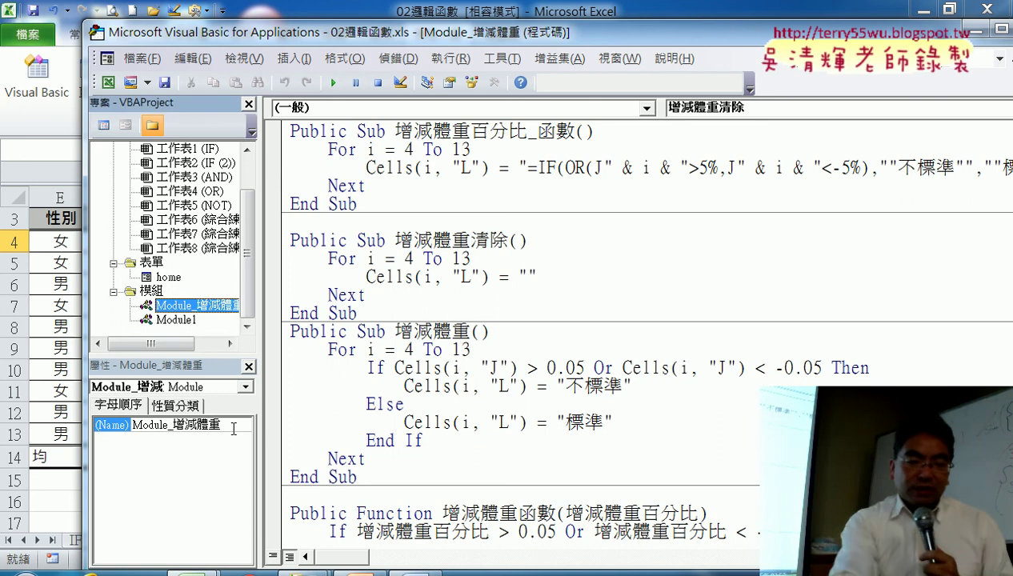
{"action": "mouse_move", "coordinate": [232, 424]}
{"action": "left_mouse_down"}
{"action": "mouse_move", "coordinate": [174, 424]}
{"action": "mouse_move", "coordinate": [128, 408]}
{"action": "left_mouse_up"}
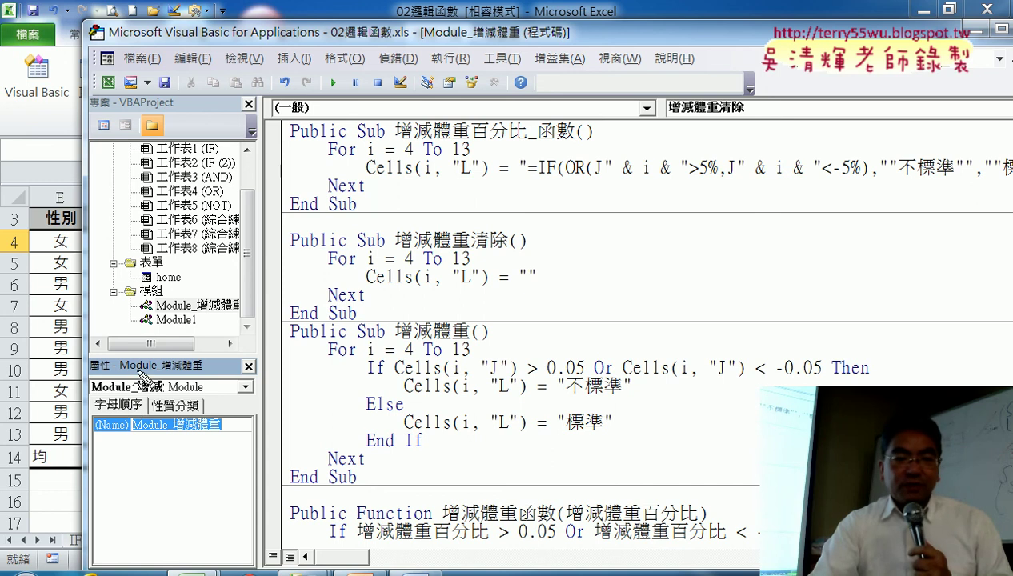
{"action": "left_click_drag", "start_coordinate": [228, 439], "coordinate": [221, 437]}
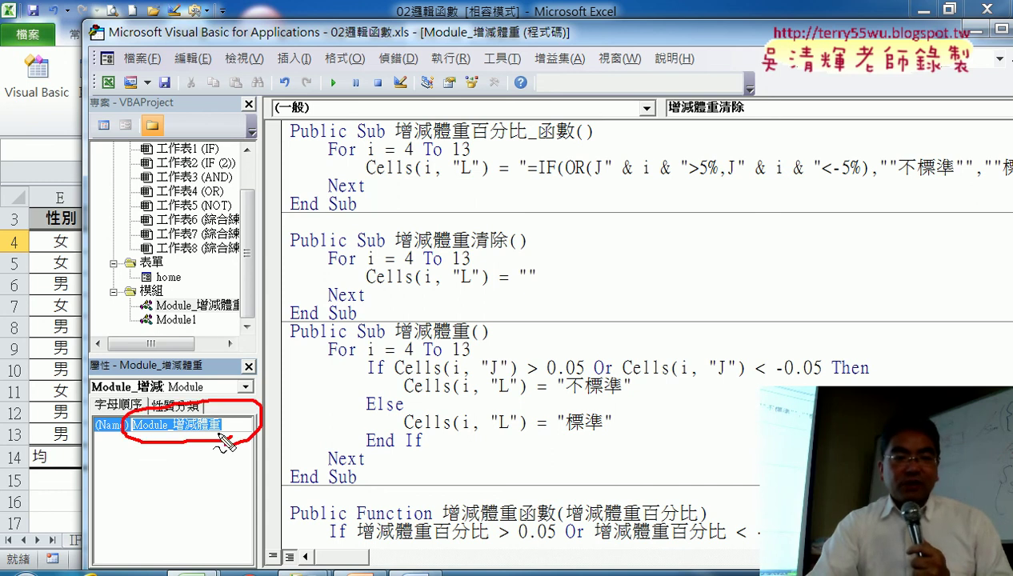
{"action": "left_click_drag", "start_coordinate": [228, 340], "coordinate": [240, 323]}
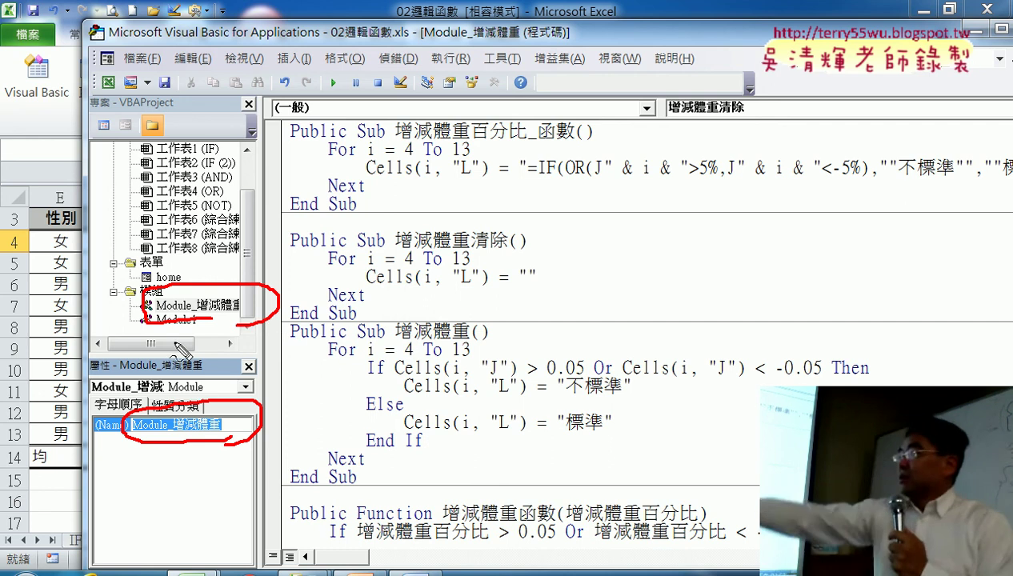
{"action": "left_click_drag", "start_coordinate": [136, 322], "coordinate": [102, 364]}
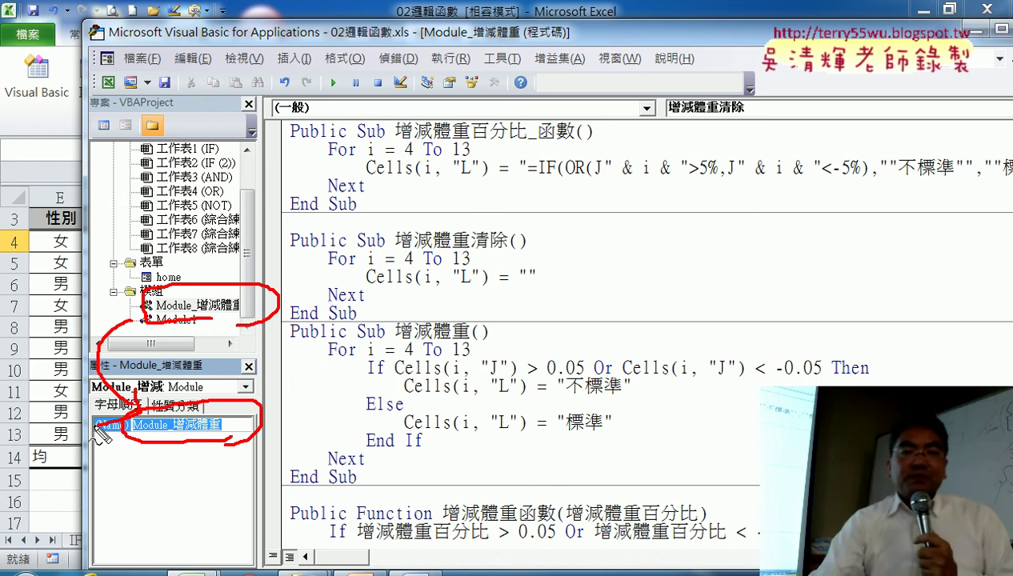
{"action": "key", "text": "Escape"}
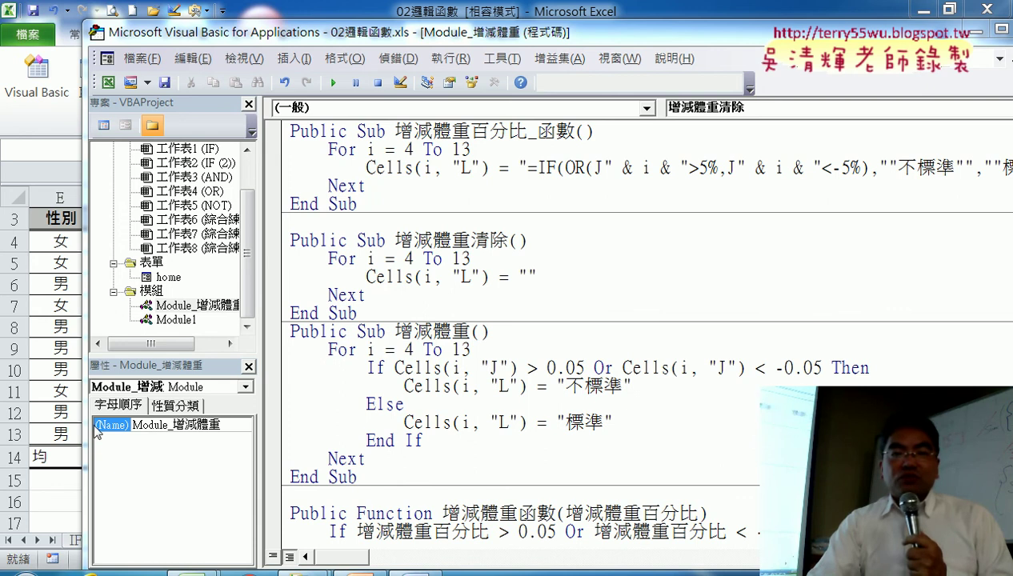
{"action": "left_click_drag", "start_coordinate": [357, 38], "coordinate": [258, 38]}
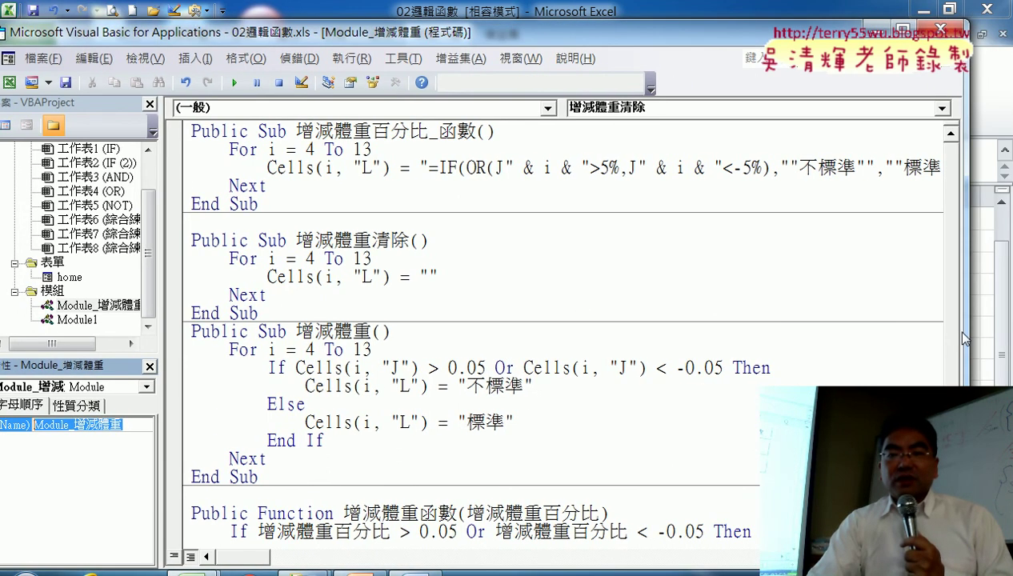
{"action": "mouse_move", "coordinate": [965, 334]}
{"action": "left_mouse_down"}
{"action": "mouse_move", "coordinate": [816, 320]}
{"action": "mouse_move", "coordinate": [942, 317]}
{"action": "left_mouse_up"}
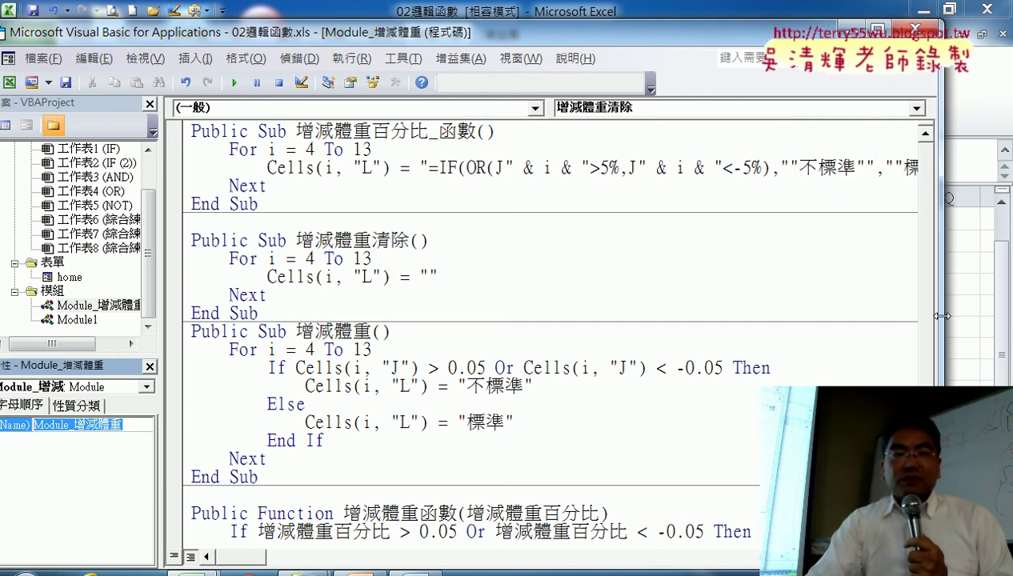
{"action": "left_click", "coordinate": [196, 58]}
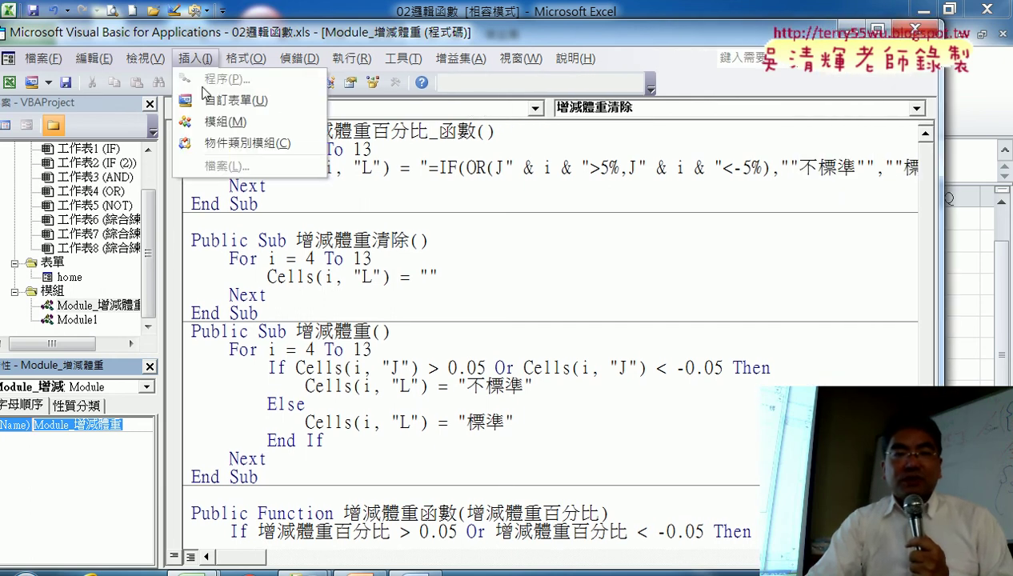
{"action": "left_click", "coordinate": [419, 168]}
{"action": "left_click", "coordinate": [196, 59]}
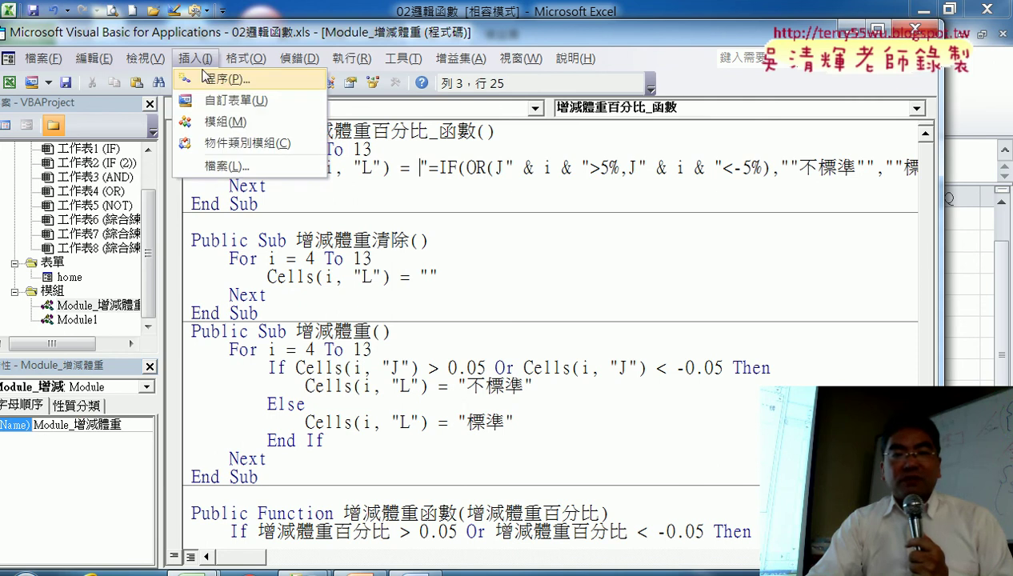
{"action": "left_click", "coordinate": [206, 72]}
{"action": "left_click_drag", "start_coordinate": [404, 114], "coordinate": [304, 160]}
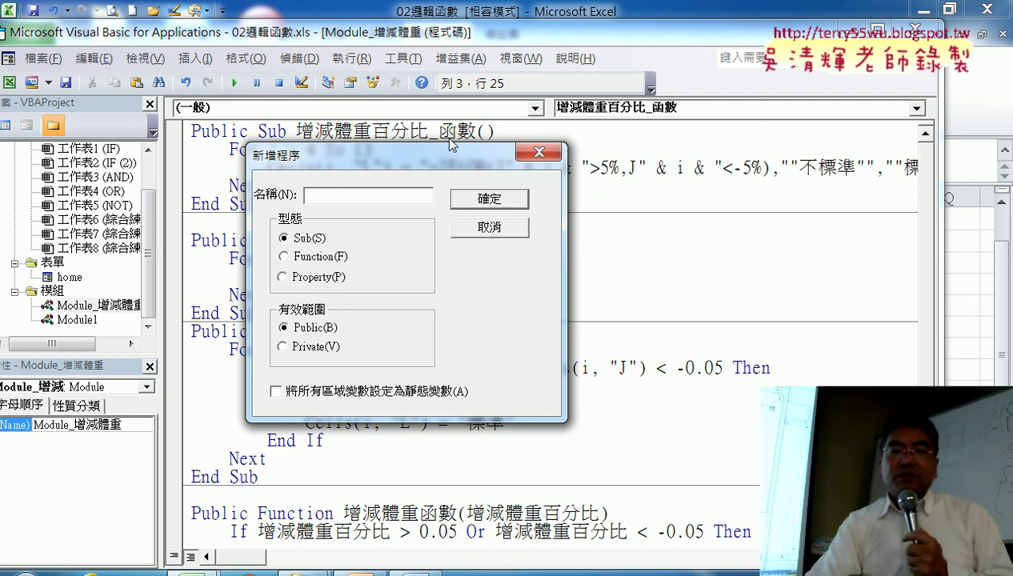
{"action": "left_click", "coordinate": [501, 230]}
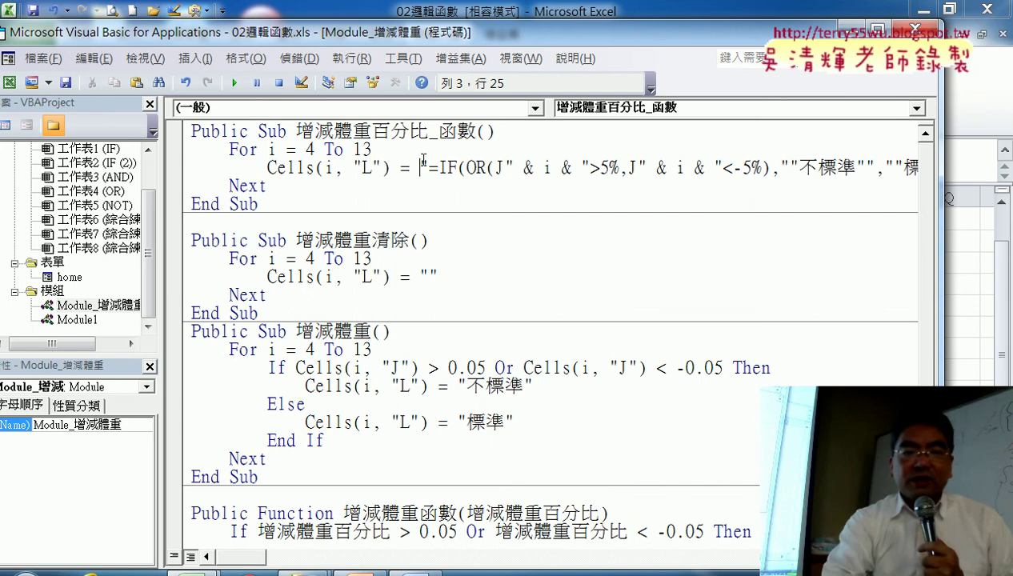
Step: Replace the IF/OR string on the Cells(i, "L") line with "", caret between the quotes
{"action": "left_click_drag", "start_coordinate": [422, 166], "coordinate": [798, 167]}
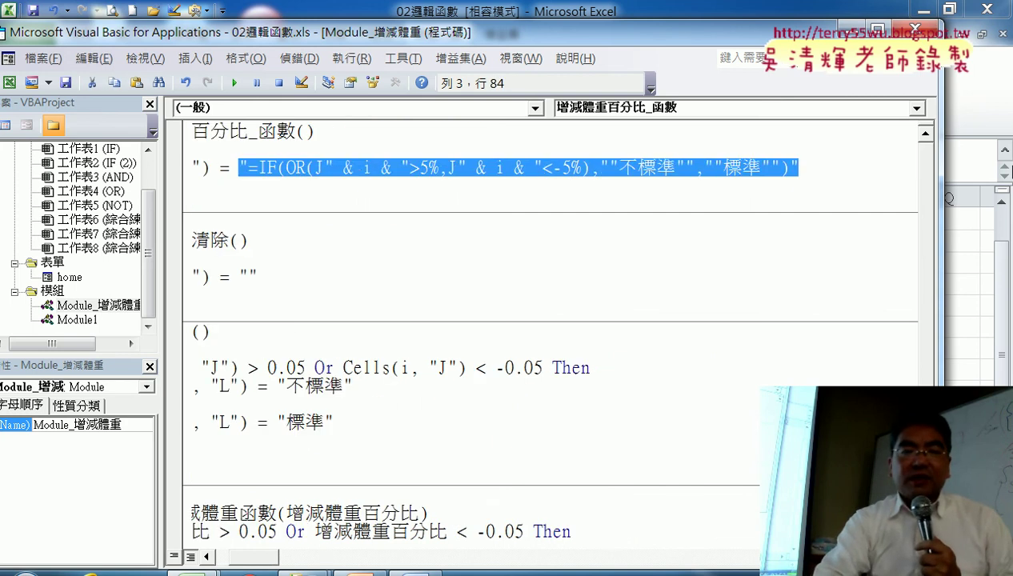
{"action": "type", "text": "\"\""}
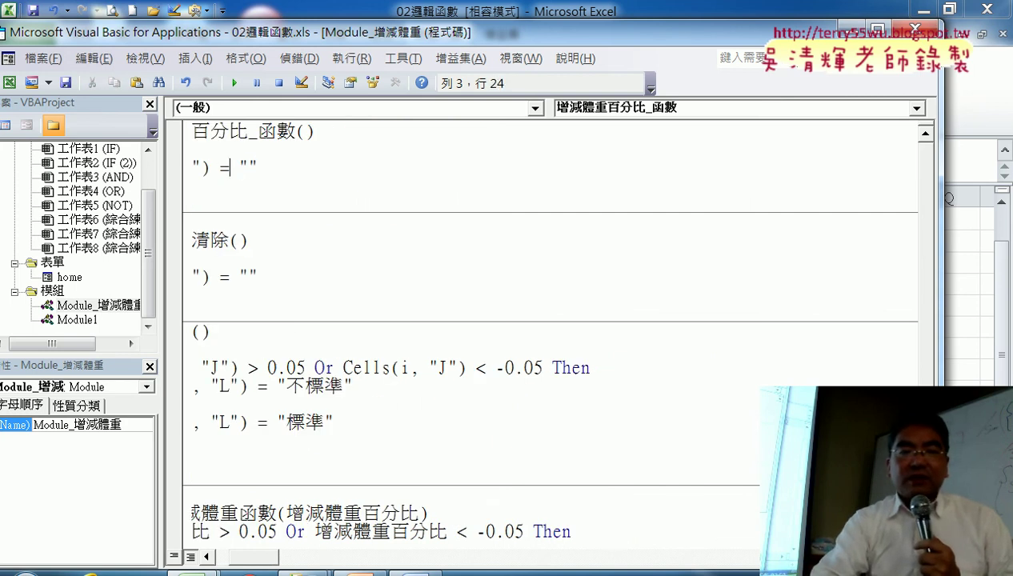
{"action": "key", "text": "Left"}
{"action": "key", "text": "Left"}
{"action": "key", "text": "Left"}
{"action": "key", "text": "Right"}
{"action": "key", "text": "Right"}
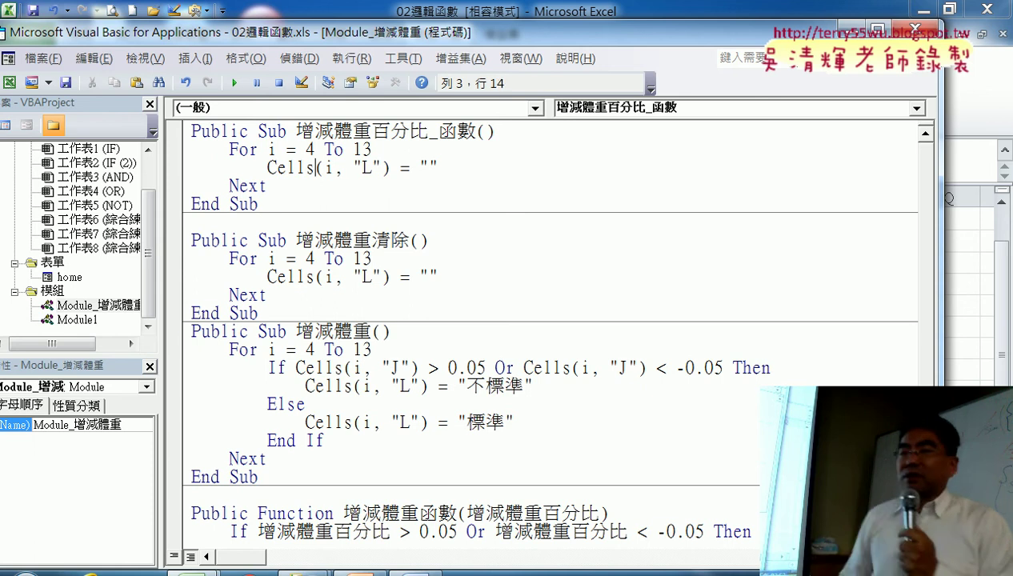
{"action": "key", "text": "Right"}
{"action": "key", "text": "Right"}
{"action": "key", "text": "Right"}
{"action": "key", "text": "Right"}
{"action": "key", "text": "Right"}
{"action": "key", "text": "Right"}
{"action": "key", "text": "Right"}
{"action": "key", "text": "Right"}
{"action": "key", "text": "Right"}
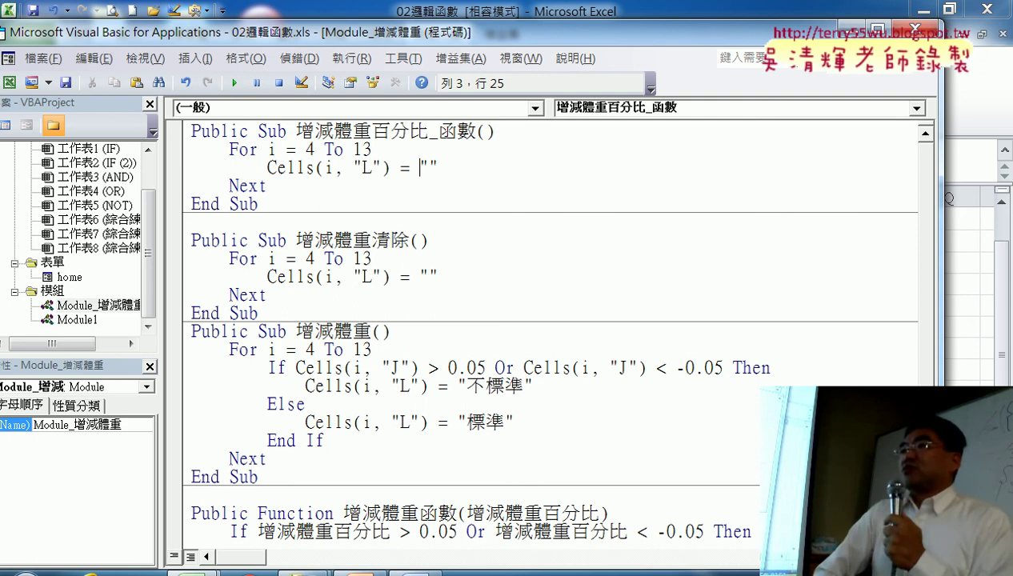
{"action": "left_click", "coordinate": [429, 168]}
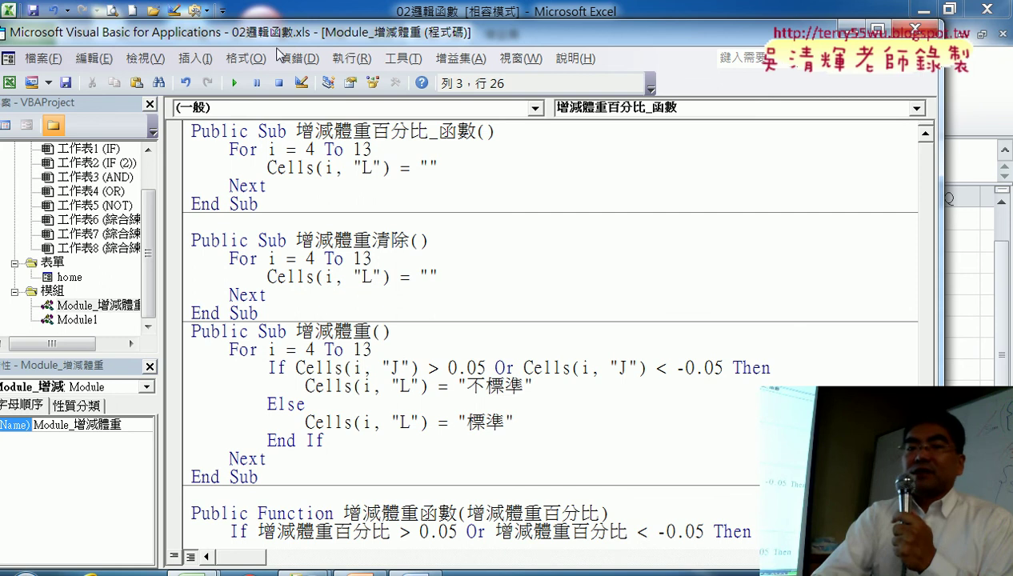
Step: Shrink and raise the code editor, then bring up the workbook's 綜合練習 sheet
{"action": "mouse_move", "coordinate": [480, 32]}
{"action": "left_mouse_down"}
{"action": "mouse_move", "coordinate": [528, 37]}
{"action": "mouse_move", "coordinate": [590, 299]}
{"action": "left_mouse_up"}
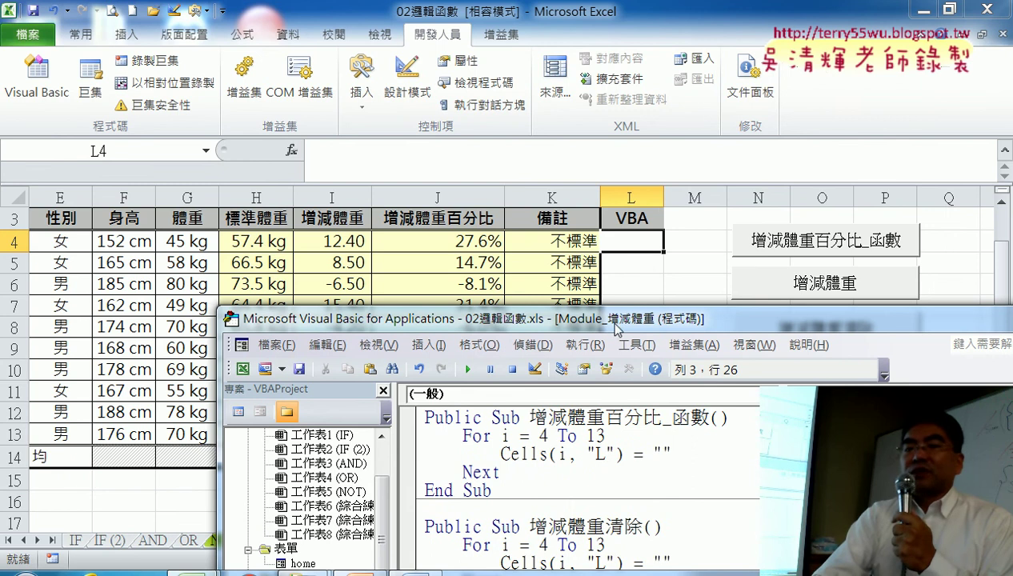
{"action": "double_click", "coordinate": [661, 454]}
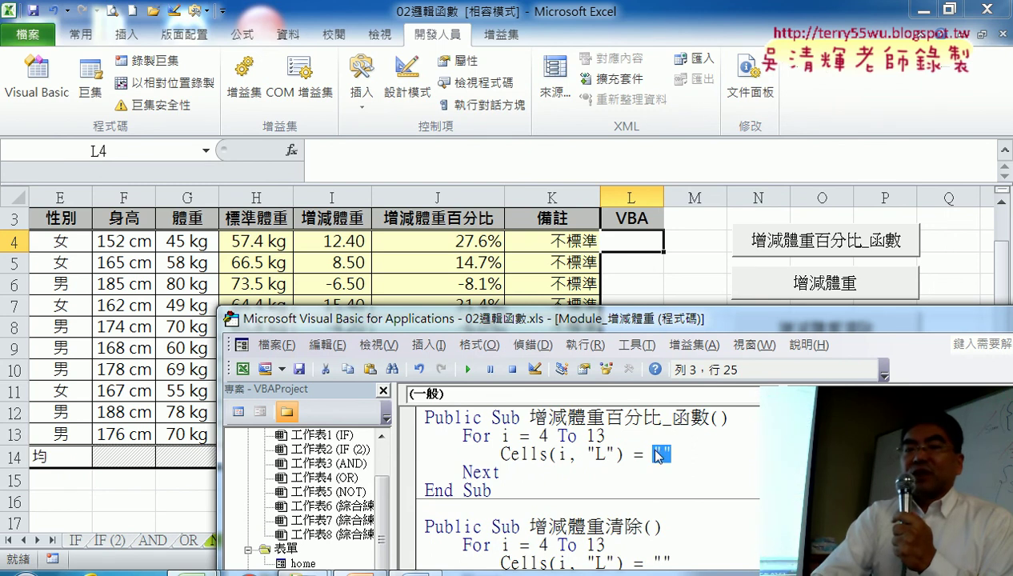
{"action": "left_click_drag", "start_coordinate": [648, 320], "coordinate": [541, 16]}
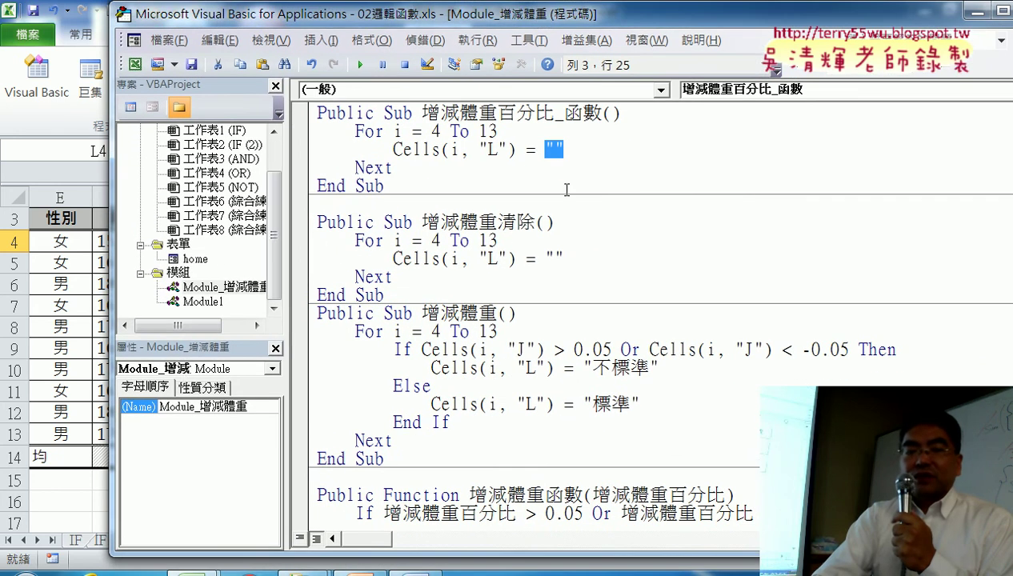
{"action": "left_click", "coordinate": [73, 509]}
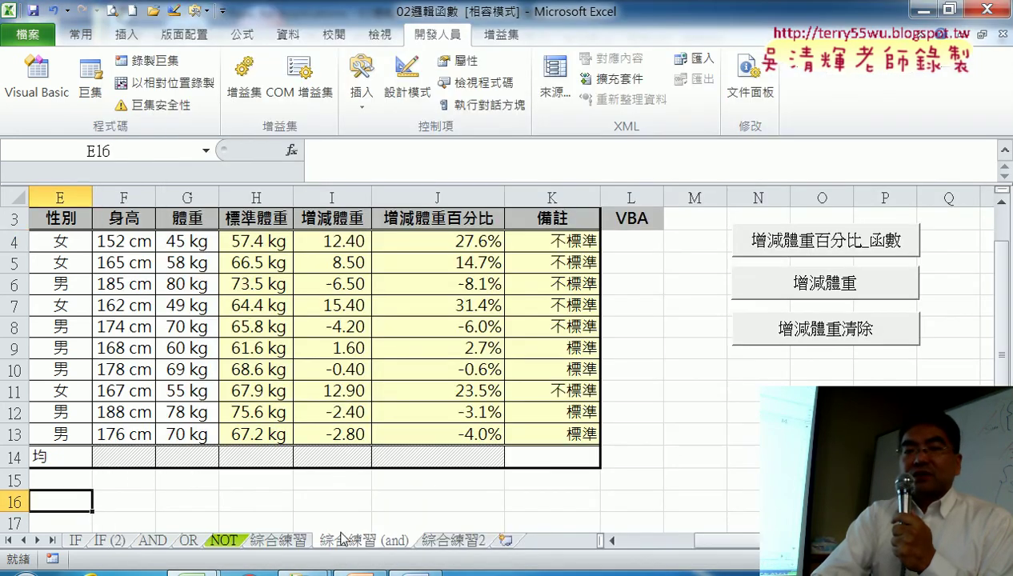
{"action": "left_click", "coordinate": [282, 541]}
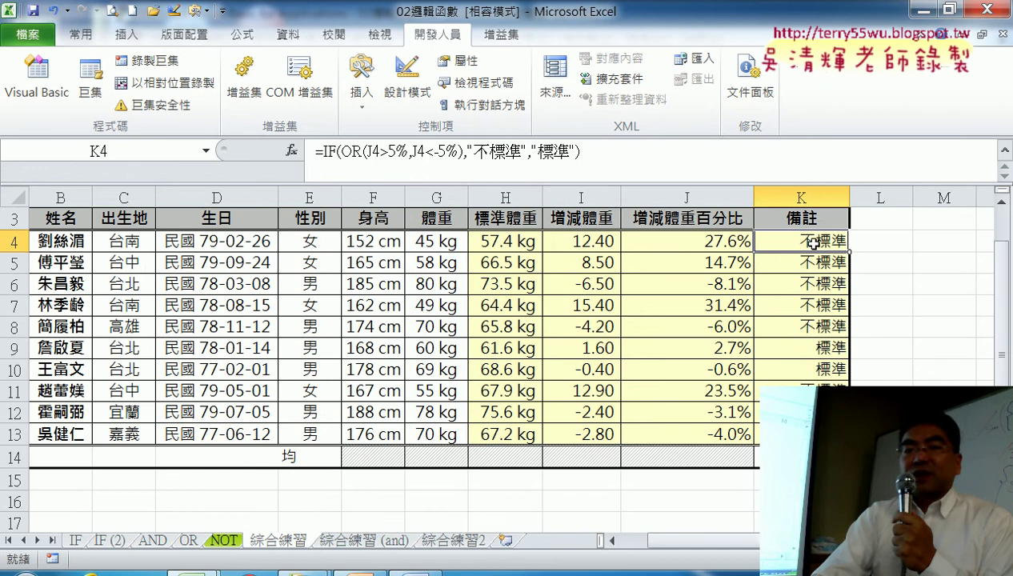
Step: Copy K4's formula =IF(OR(J4>5%,J4<-5%),"不標準","標準") from the formula bar
{"action": "left_click", "coordinate": [602, 166]}
{"action": "left_click_drag", "start_coordinate": [583, 152], "coordinate": [314, 152]}
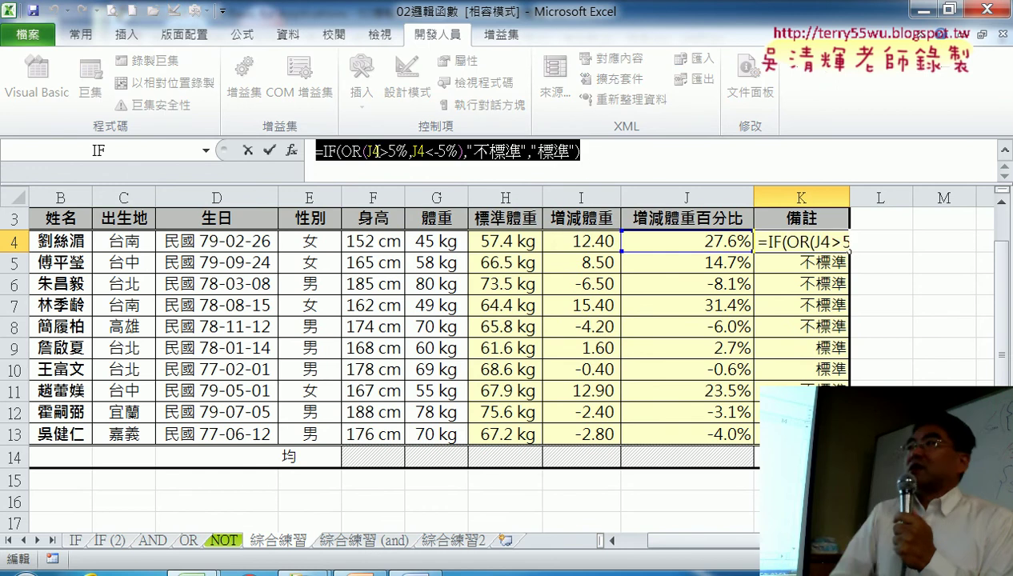
{"action": "right_click", "coordinate": [383, 157]}
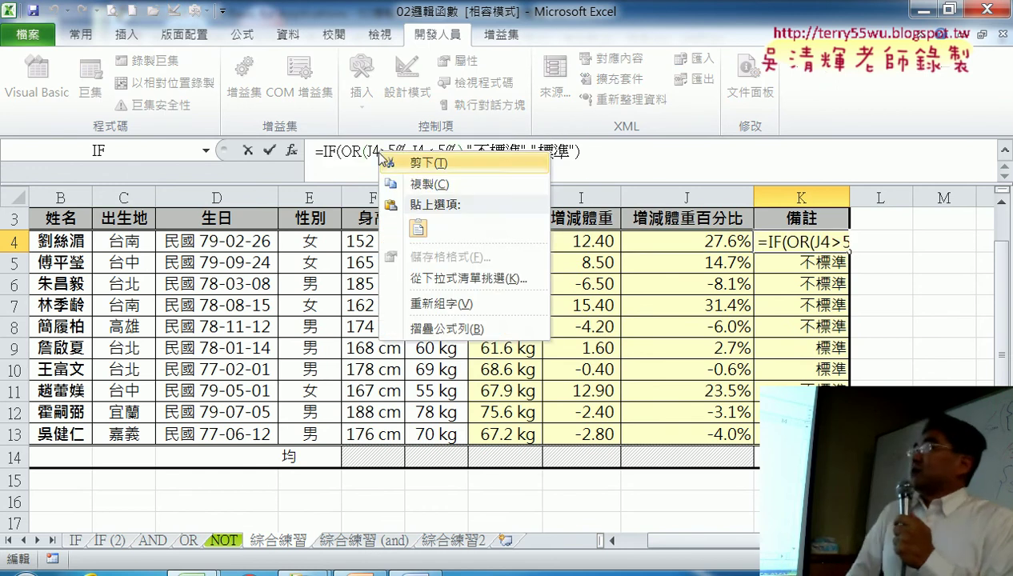
{"action": "left_click", "coordinate": [414, 183]}
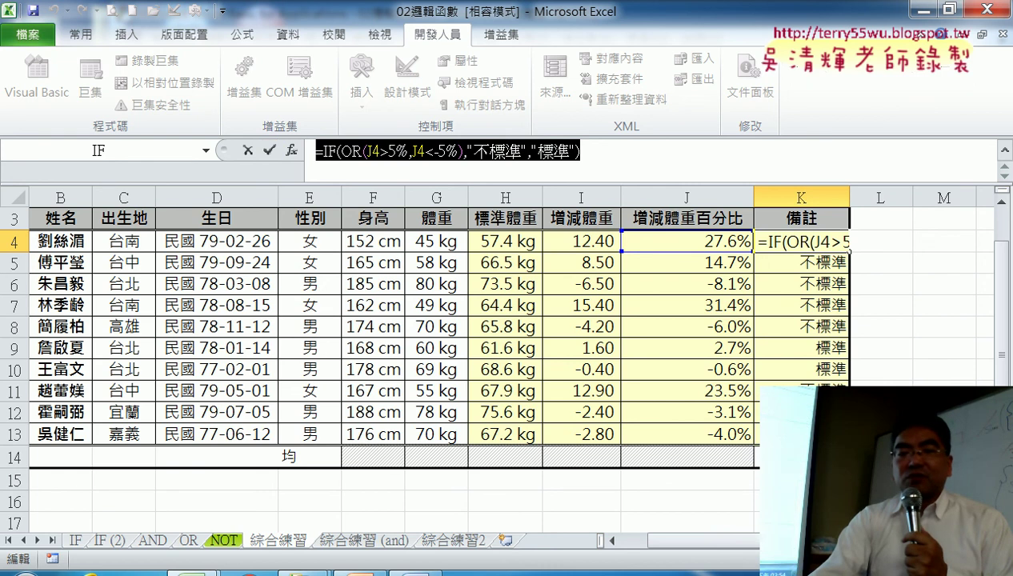
Step: Check the VBA editor, then cancel the stray + edit in K4
{"action": "mouse_move", "coordinate": [196, 570]}
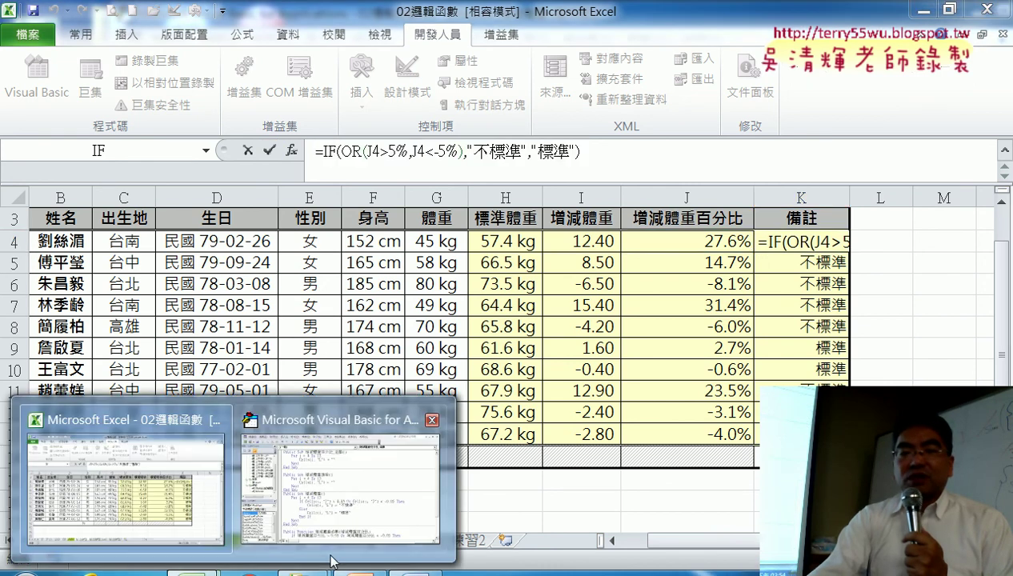
{"action": "left_click", "coordinate": [356, 480]}
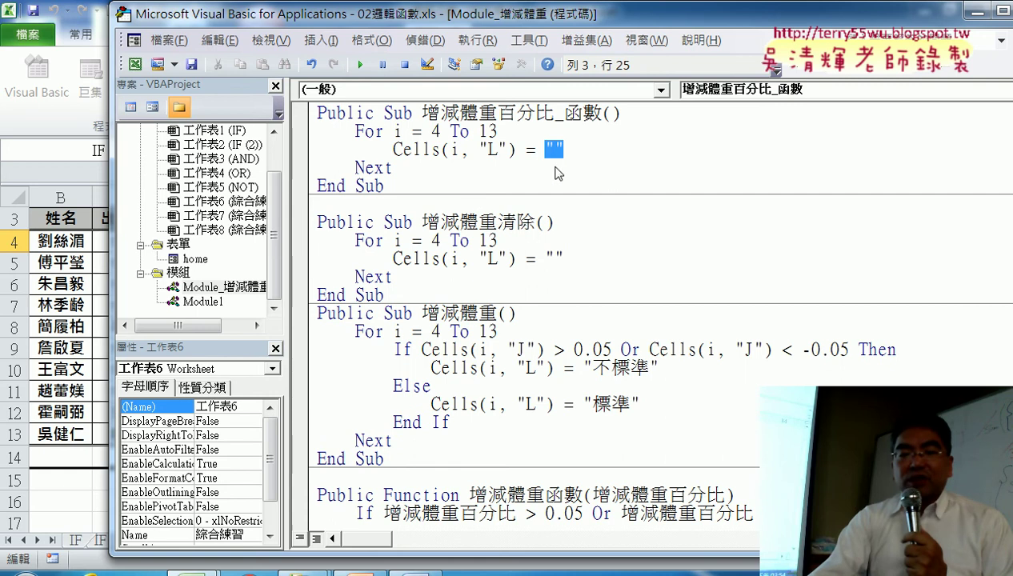
{"action": "left_click", "coordinate": [71, 456]}
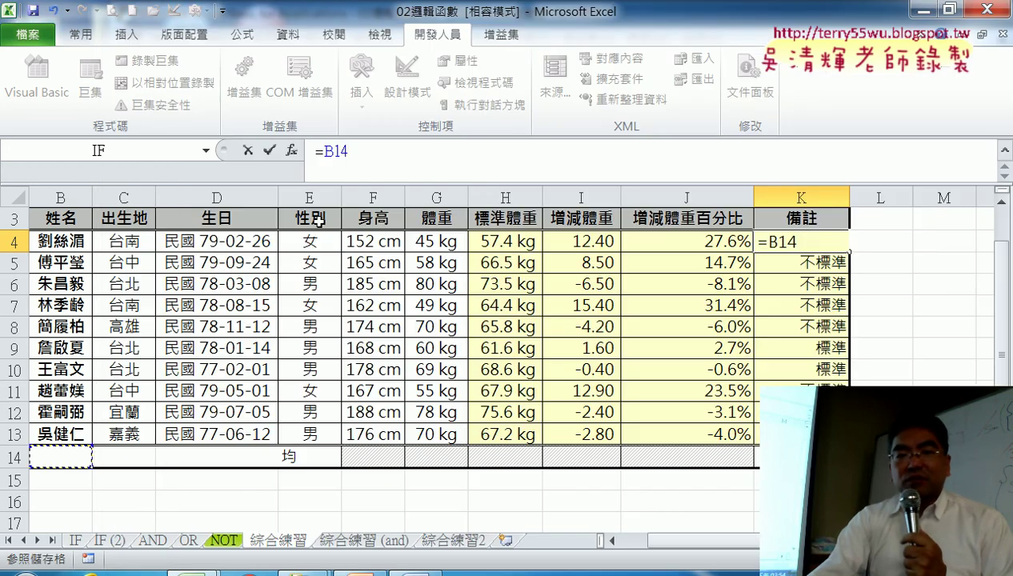
{"action": "type", "text": "+"}
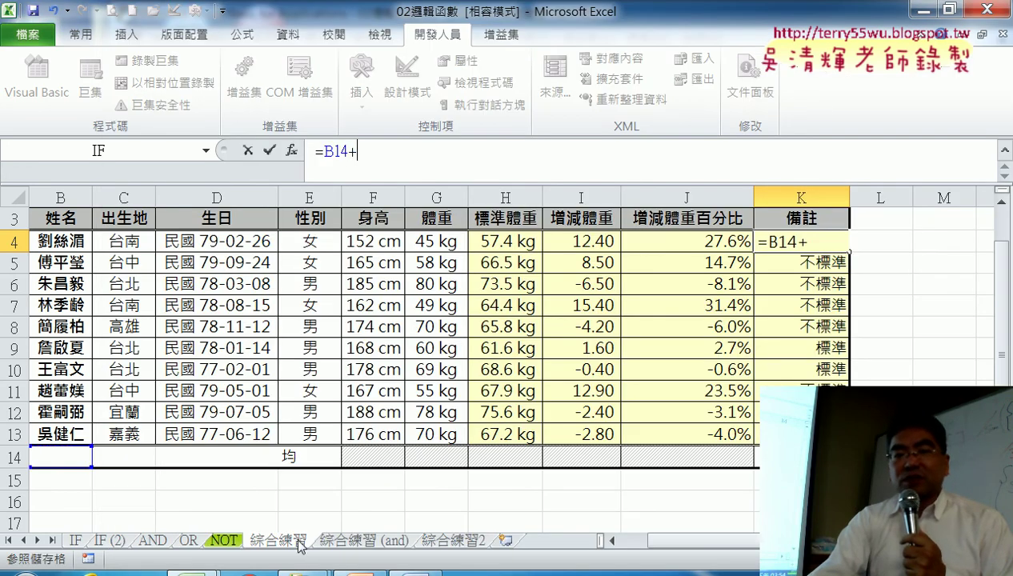
{"action": "left_click", "coordinate": [250, 152]}
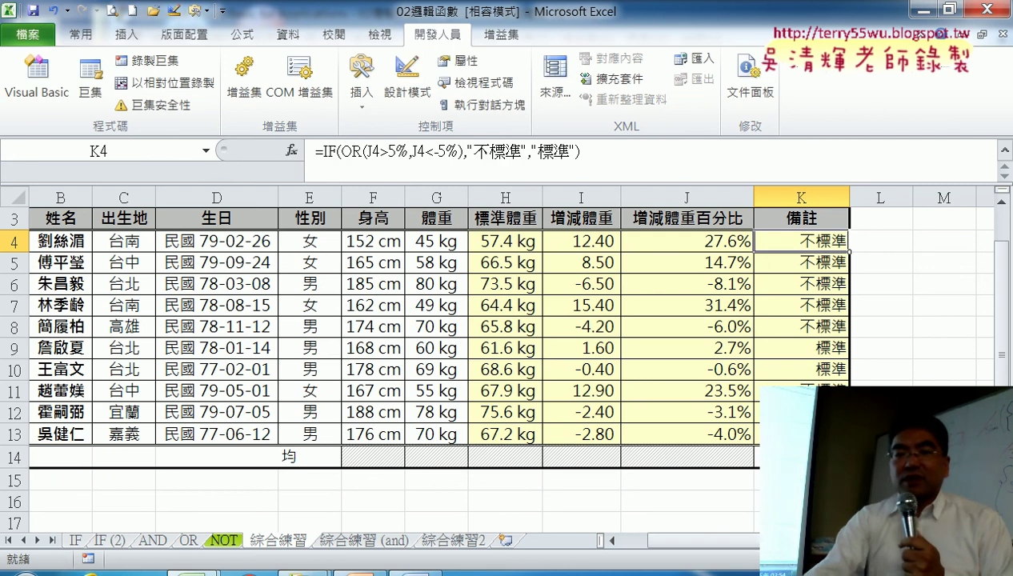
Step: Paste the K4 formula into Cells(i, "L") = "" and double the quotes around 不標準 and 標準
{"action": "mouse_move", "coordinate": [192, 570]}
{"action": "left_click", "coordinate": [344, 464]}
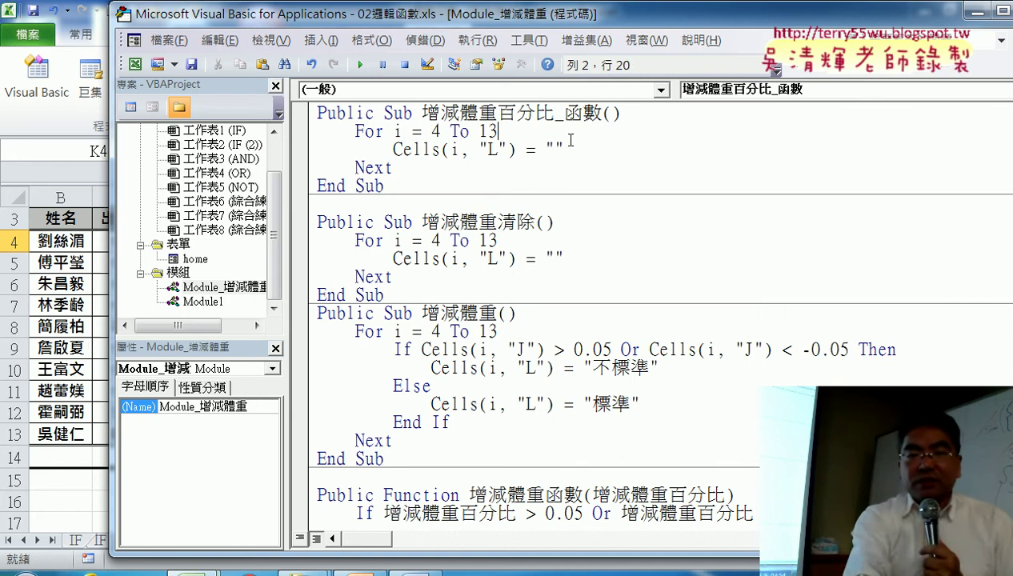
{"action": "left_click", "coordinate": [555, 150]}
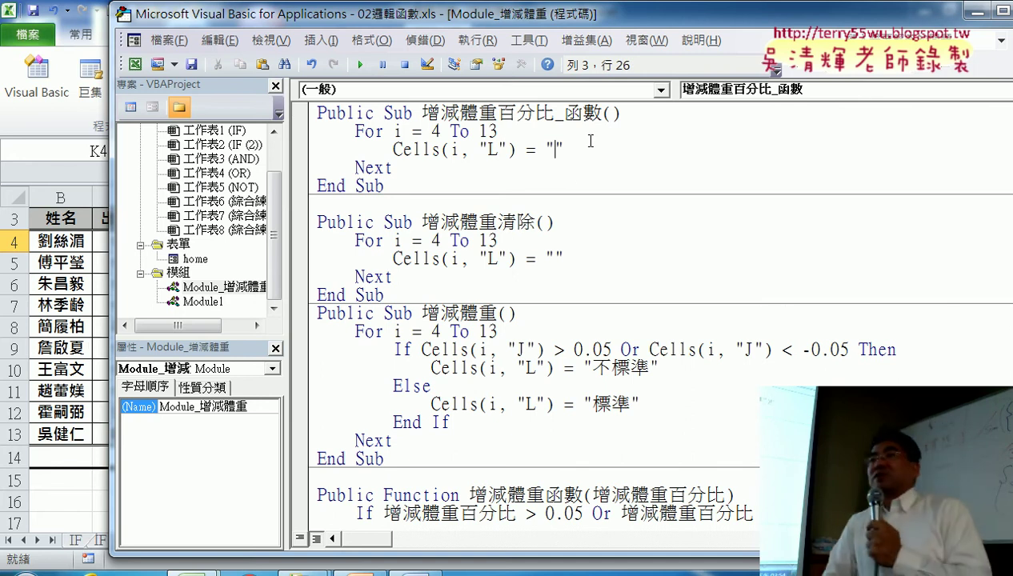
{"action": "key", "text": "ctrl+v"}
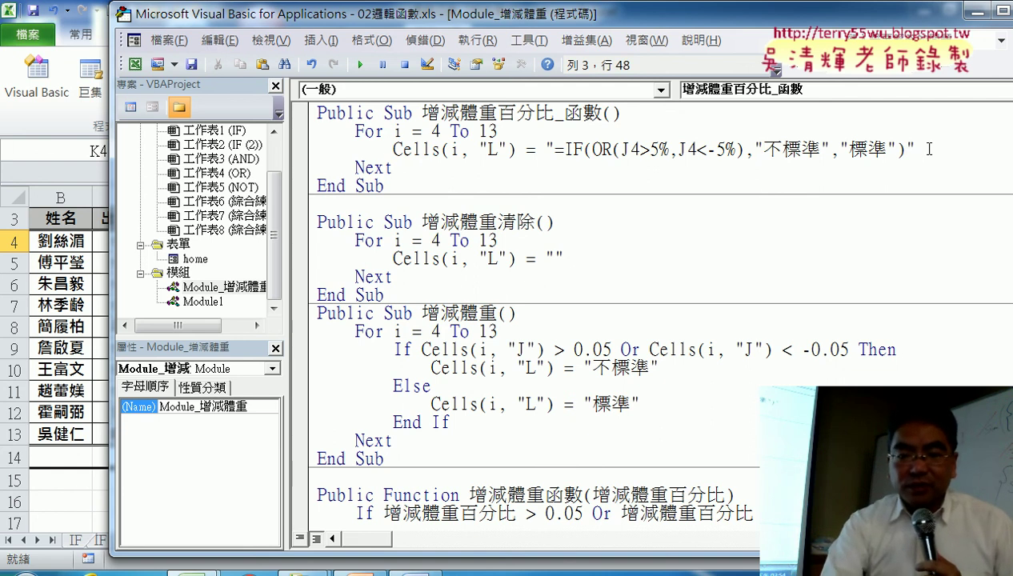
{"action": "type", "text": "\""}
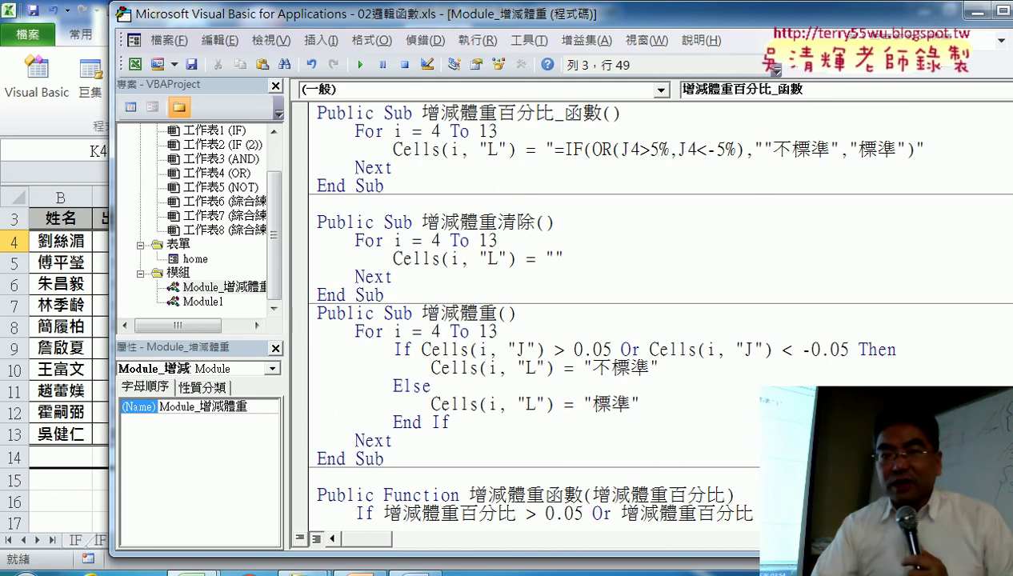
{"action": "type", "text": "\","}
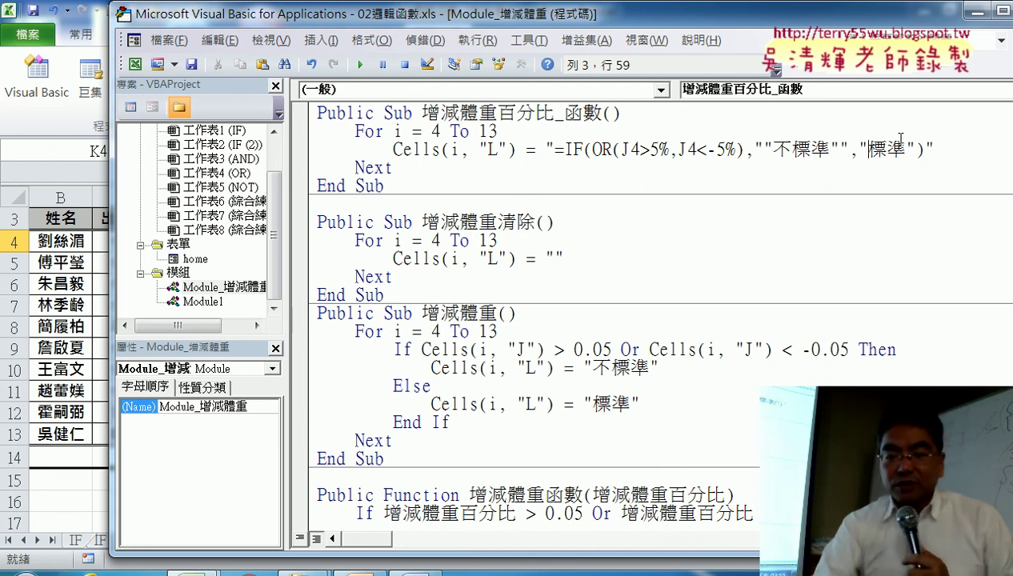
{"action": "type", "text": "\""}
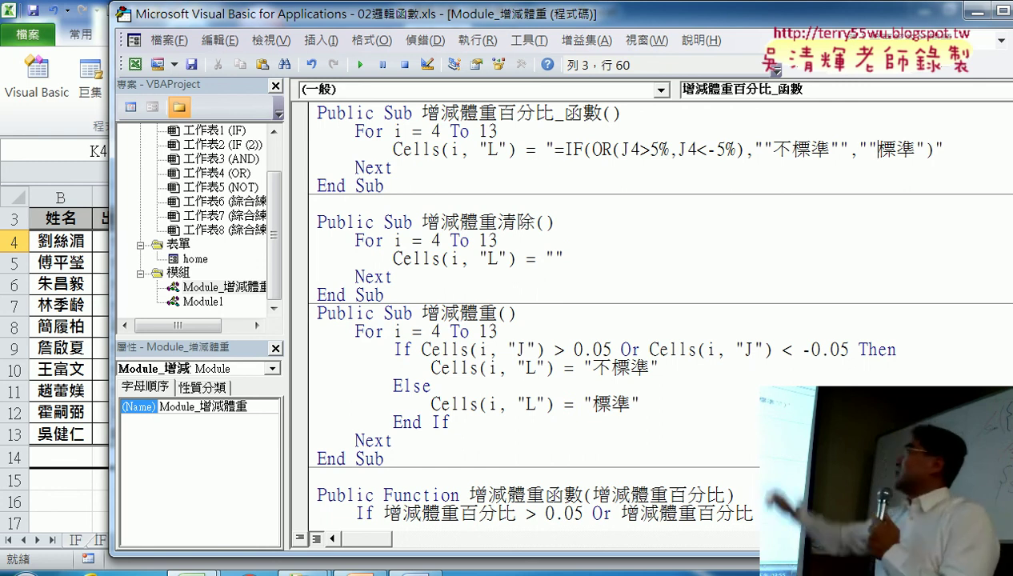
{"action": "left_click", "coordinate": [917, 150]}
{"action": "type", "text": "\""}
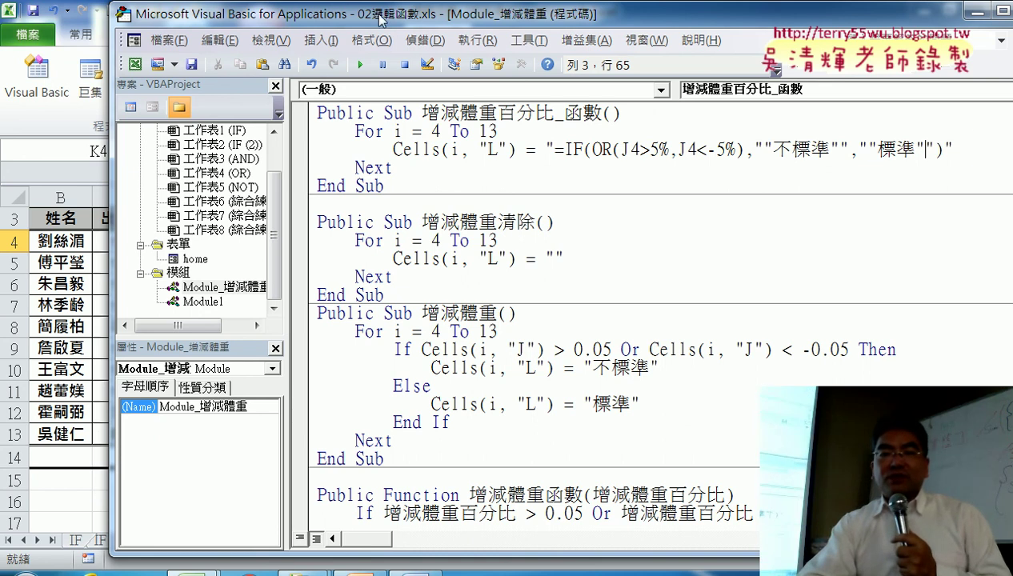
Step: Narrow and raise the code editor window to reveal the worksheet
{"action": "mouse_move", "coordinate": [381, 15]}
{"action": "left_mouse_down"}
{"action": "mouse_move", "coordinate": [353, 308]}
{"action": "mouse_move", "coordinate": [310, 291]}
{"action": "left_mouse_up"}
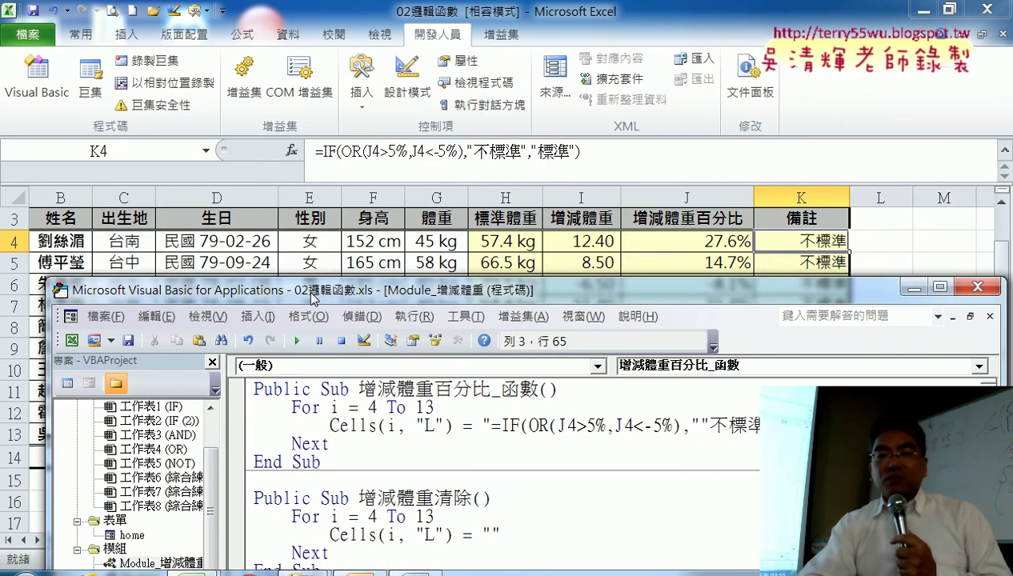
{"action": "left_click_drag", "start_coordinate": [1001, 328], "coordinate": [729, 328]}
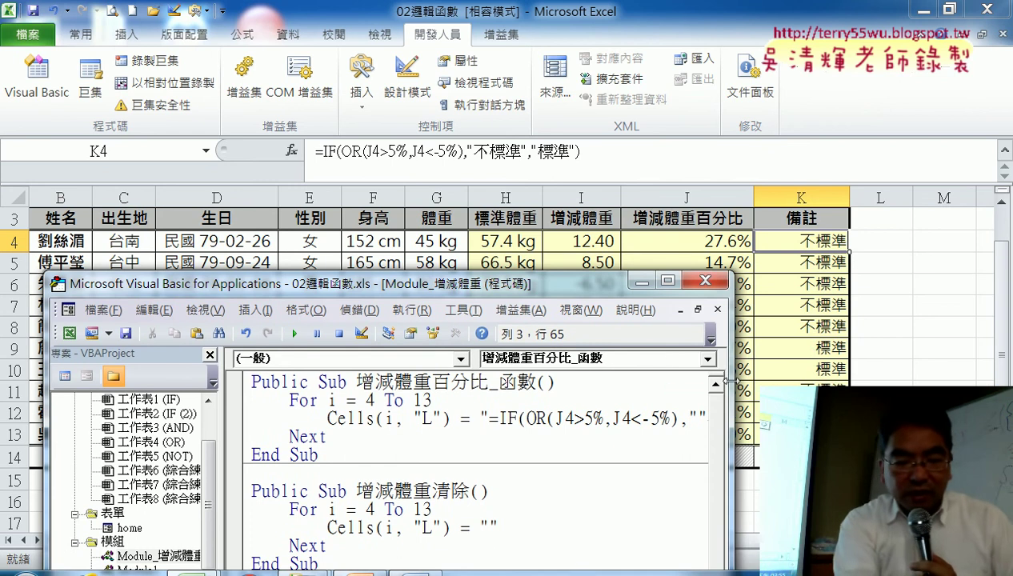
{"action": "left_click_drag", "start_coordinate": [550, 296], "coordinate": [552, 196]}
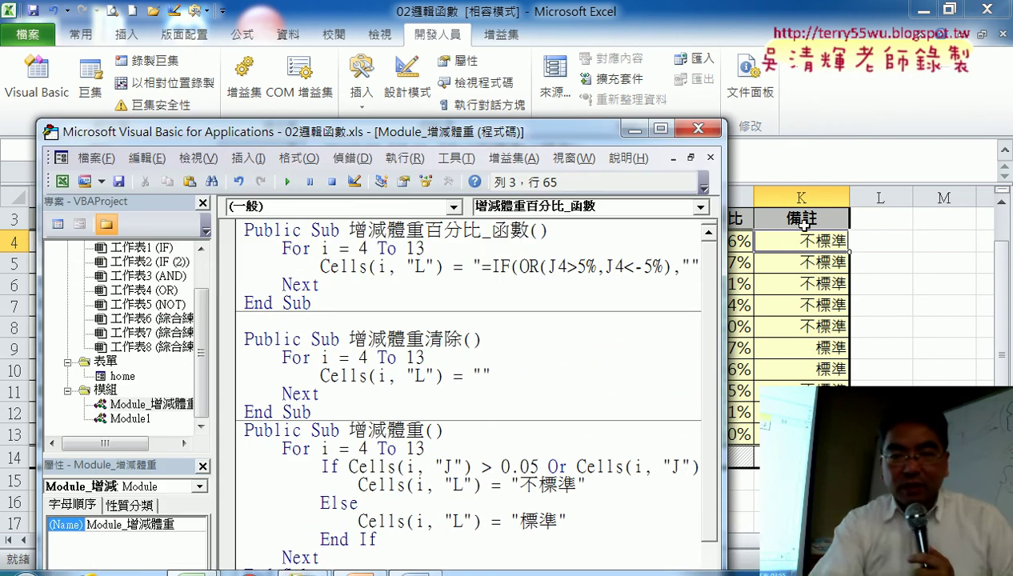
Step: Enter the header VBA in L3, then return to the code editor
{"action": "left_click", "coordinate": [899, 217]}
{"action": "type", "text": "VBA"}
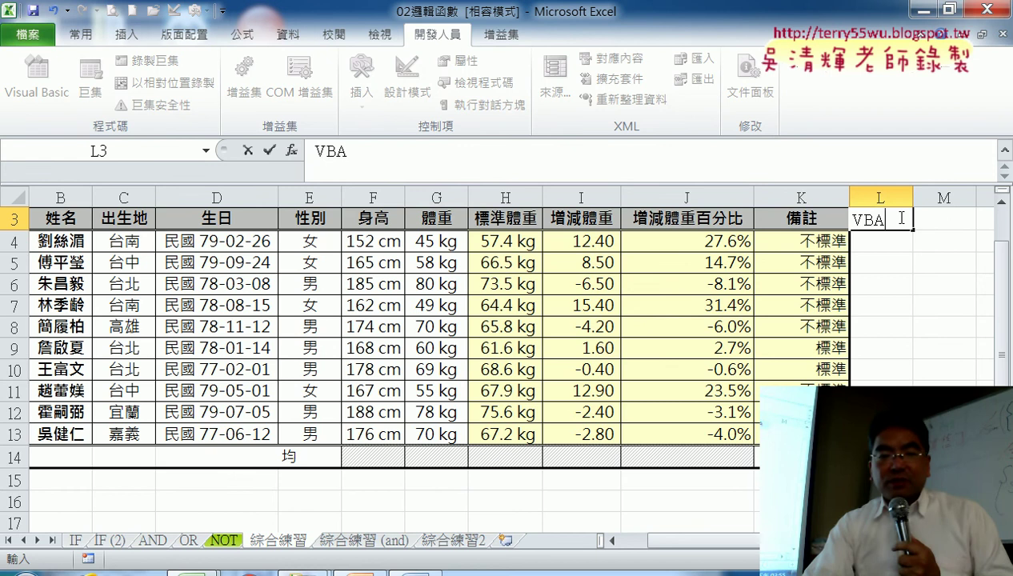
{"action": "key", "text": "Return"}
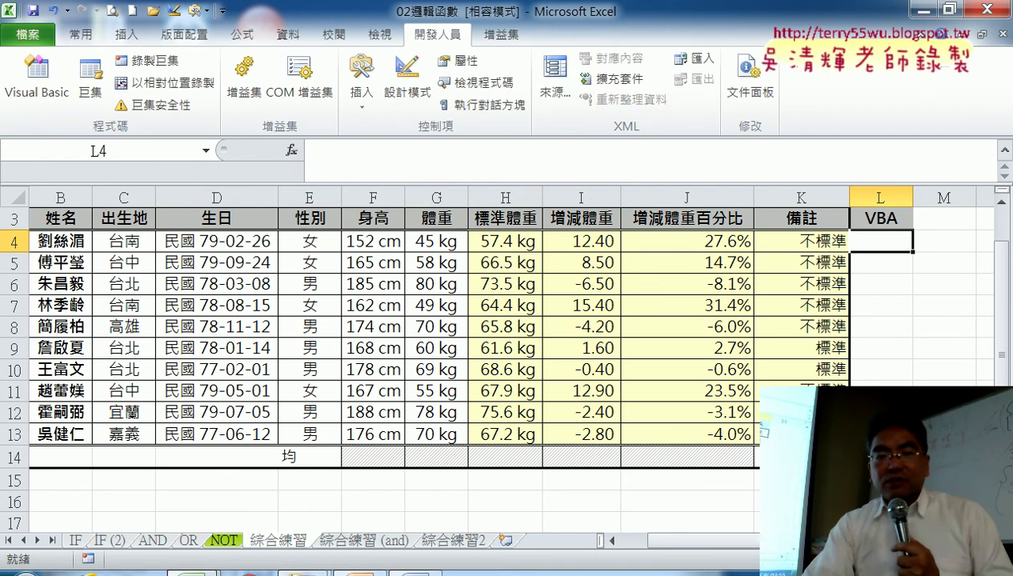
{"action": "mouse_move", "coordinate": [192, 570]}
{"action": "left_click", "coordinate": [351, 480]}
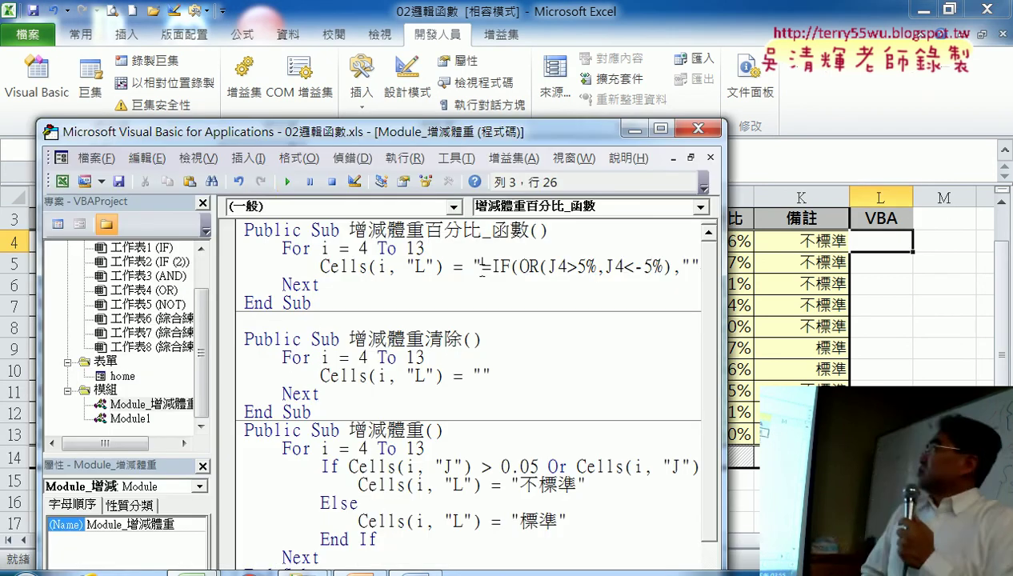
Step: Run the macro with F5 and compare the formulas in L4 and L5
{"action": "key", "text": "F5"}
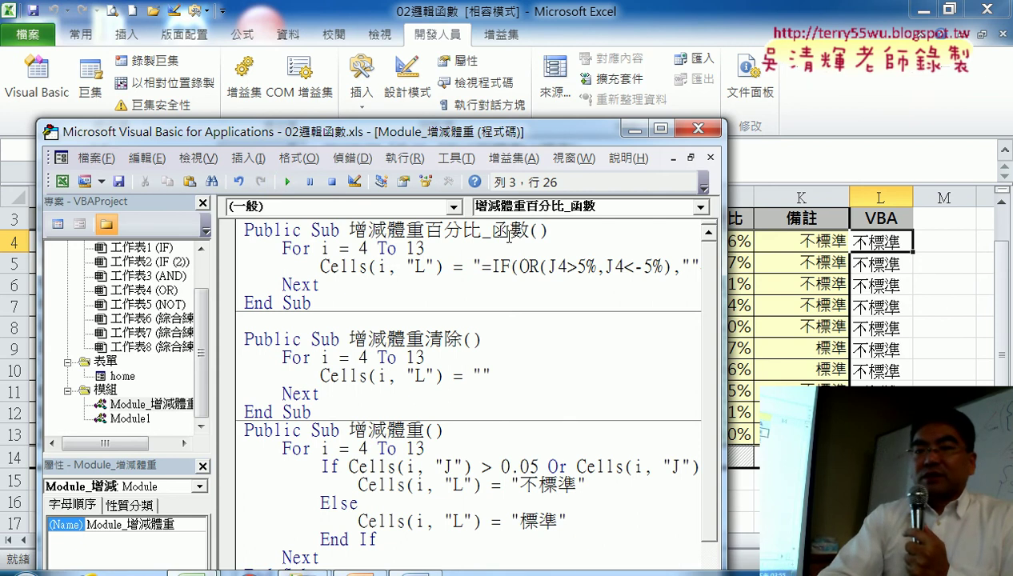
{"action": "left_click", "coordinate": [883, 242]}
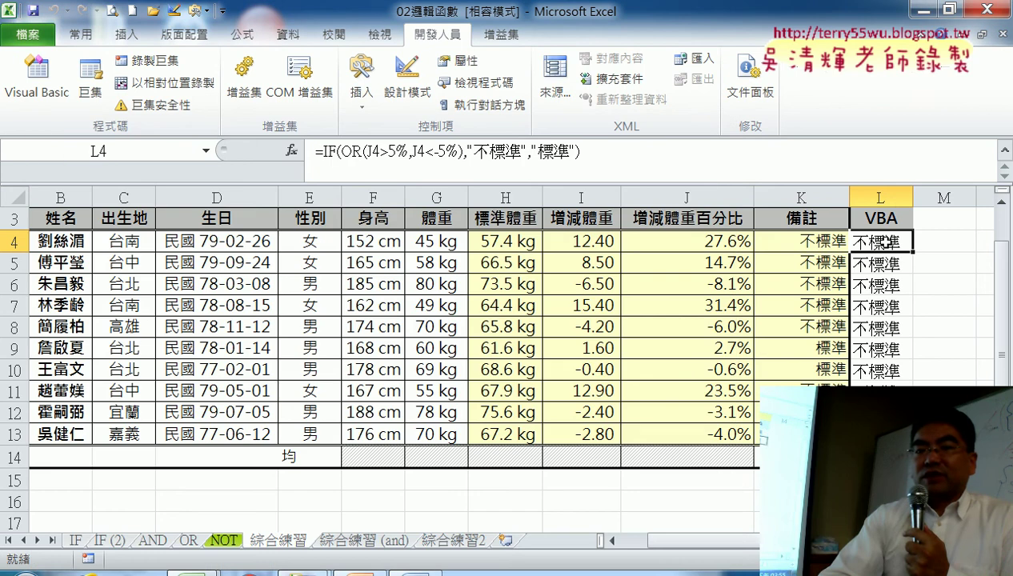
{"action": "left_click", "coordinate": [890, 264]}
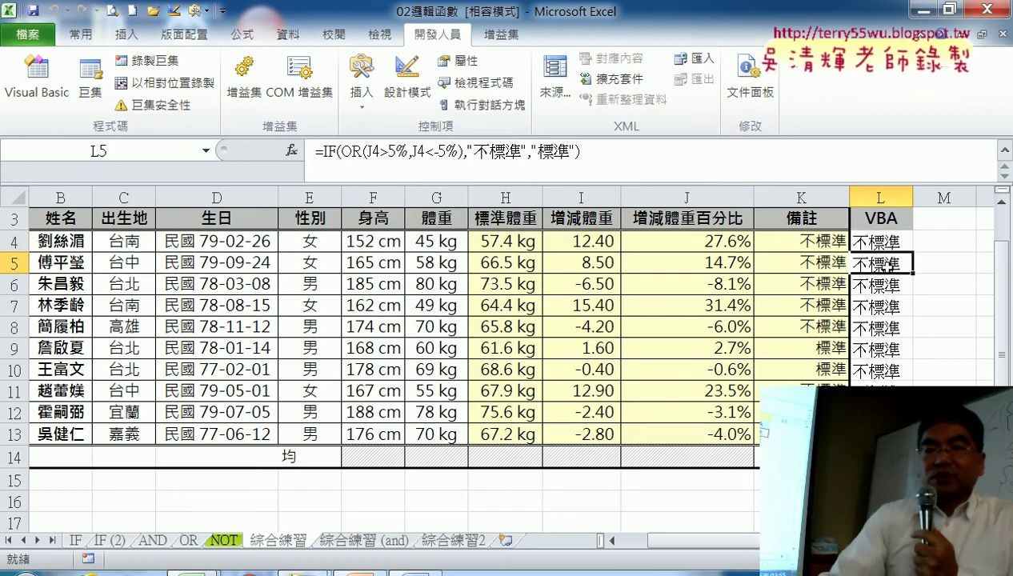
{"action": "left_click", "coordinate": [886, 248]}
{"action": "left_click", "coordinate": [886, 262]}
{"action": "left_click", "coordinate": [890, 239]}
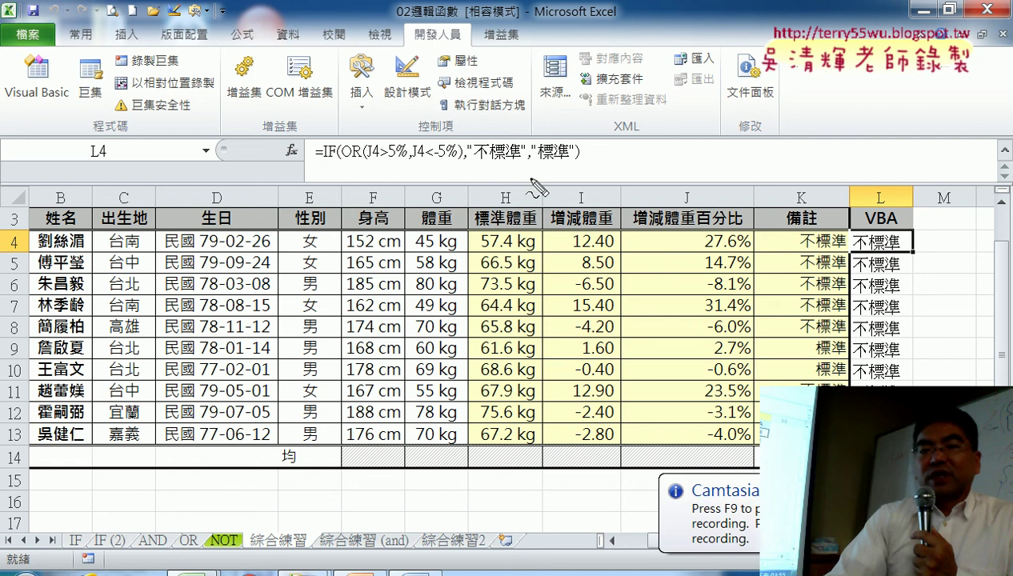
Step: Mark the J4 reference in the formula bar, then clear the marks
{"action": "left_click_drag", "start_coordinate": [373, 164], "coordinate": [375, 163]}
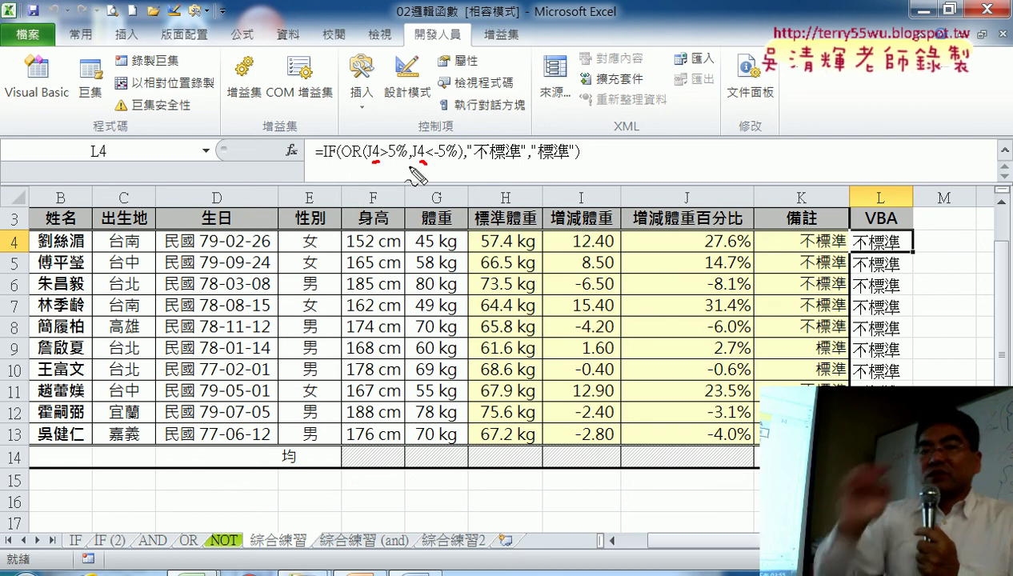
{"action": "mouse_move", "coordinate": [417, 159]}
{"action": "left_mouse_down"}
{"action": "mouse_move", "coordinate": [415, 148]}
{"action": "mouse_move", "coordinate": [424, 170]}
{"action": "left_mouse_up"}
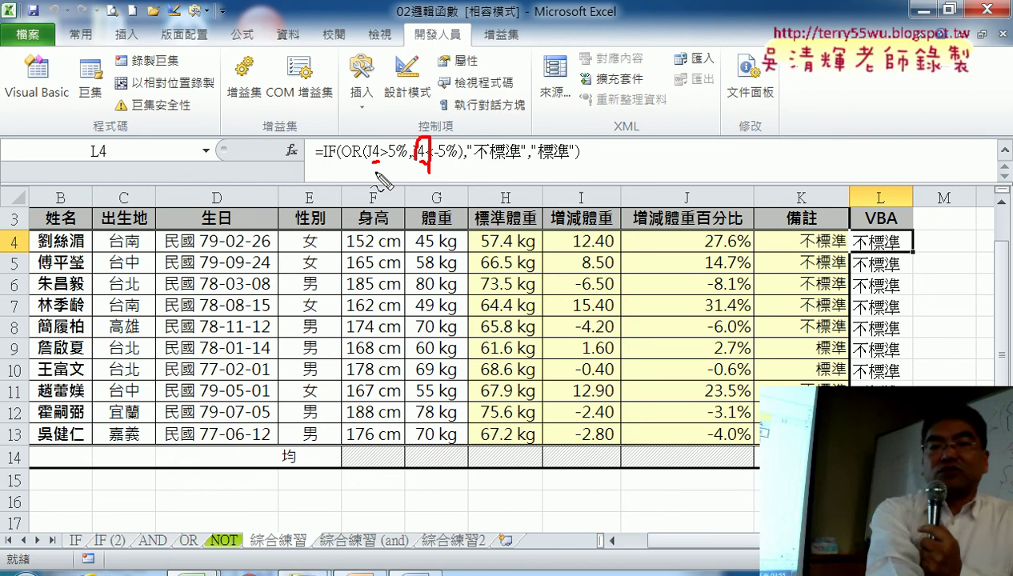
{"action": "left_click_drag", "start_coordinate": [376, 138], "coordinate": [378, 163]}
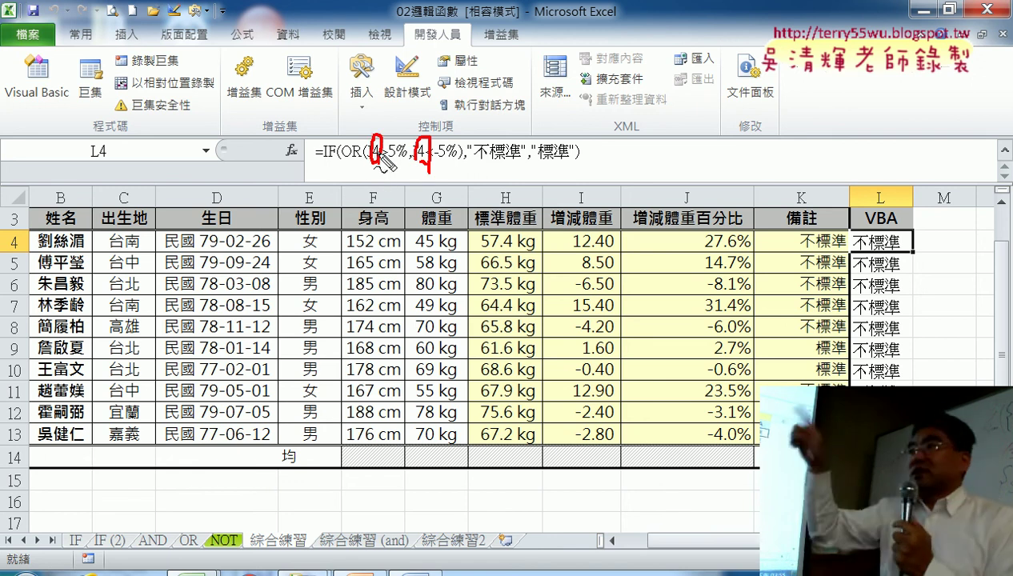
{"action": "key", "text": "Escape"}
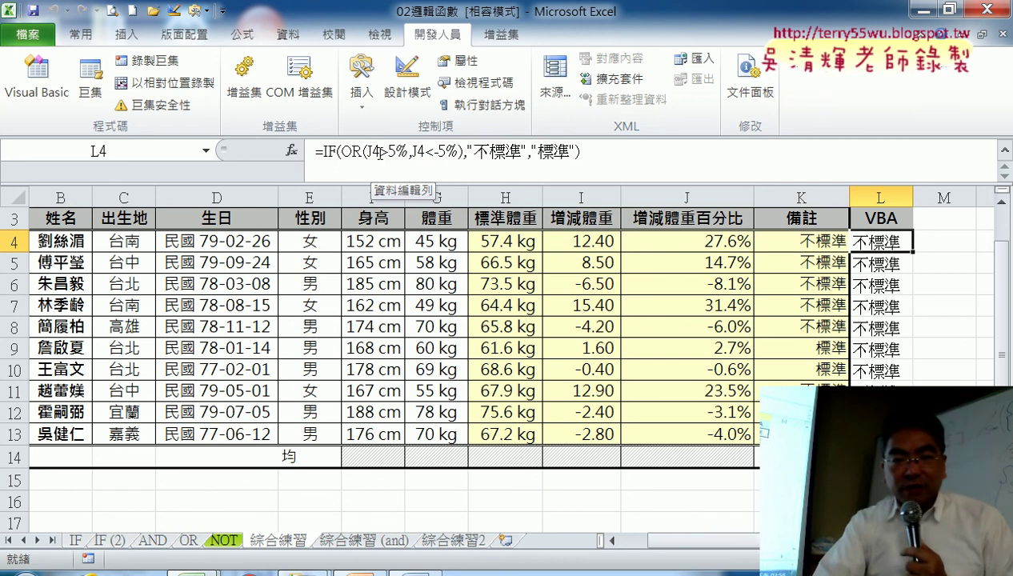
Step: Move the VBA code editor to the top of the screen and widen it so full code lines show
{"action": "mouse_move", "coordinate": [193, 570]}
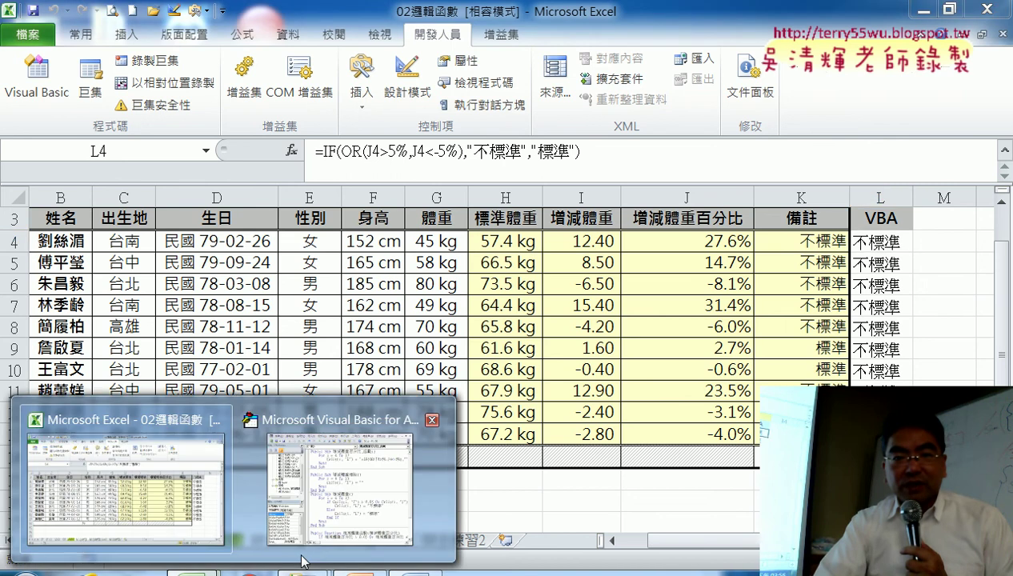
{"action": "left_click", "coordinate": [397, 474]}
{"action": "left_click_drag", "start_coordinate": [548, 144], "coordinate": [531, 24]}
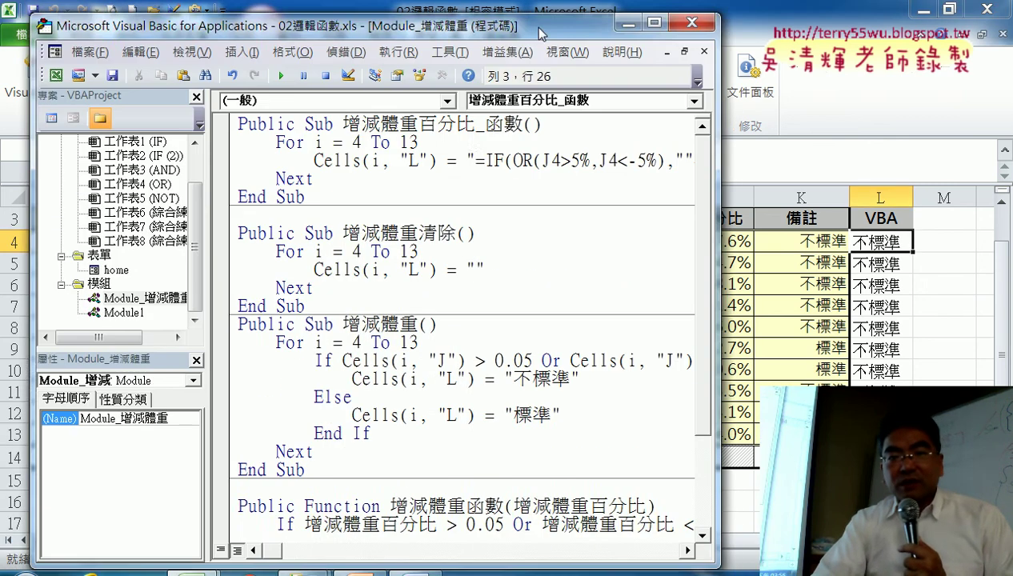
{"action": "left_click_drag", "start_coordinate": [705, 159], "coordinate": [930, 159]}
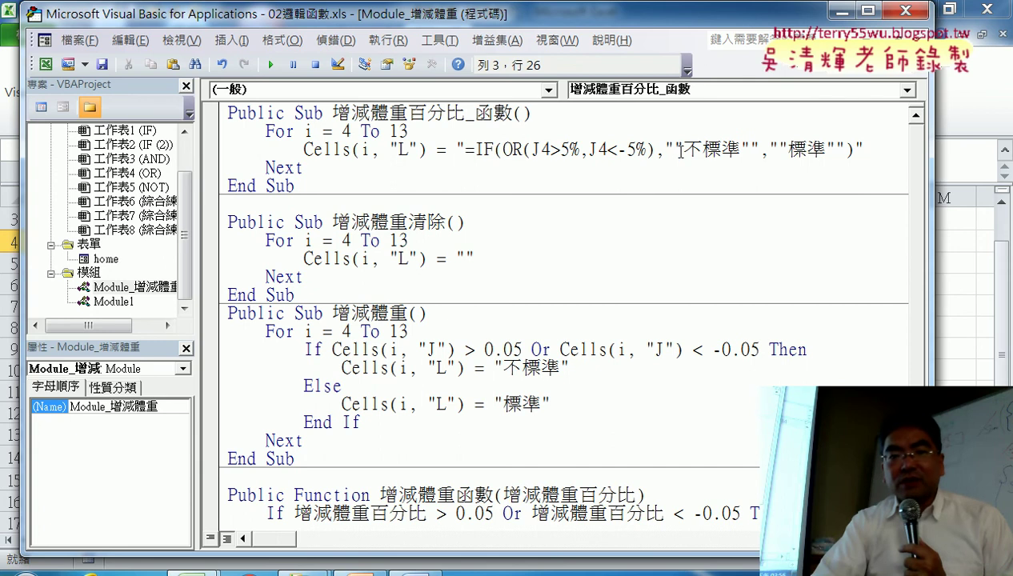
Step: Mark the doubled quote, the J4 reference, loop counter i and the formula string, then clear the marks
{"action": "left_click_drag", "start_coordinate": [676, 150], "coordinate": [682, 149]}
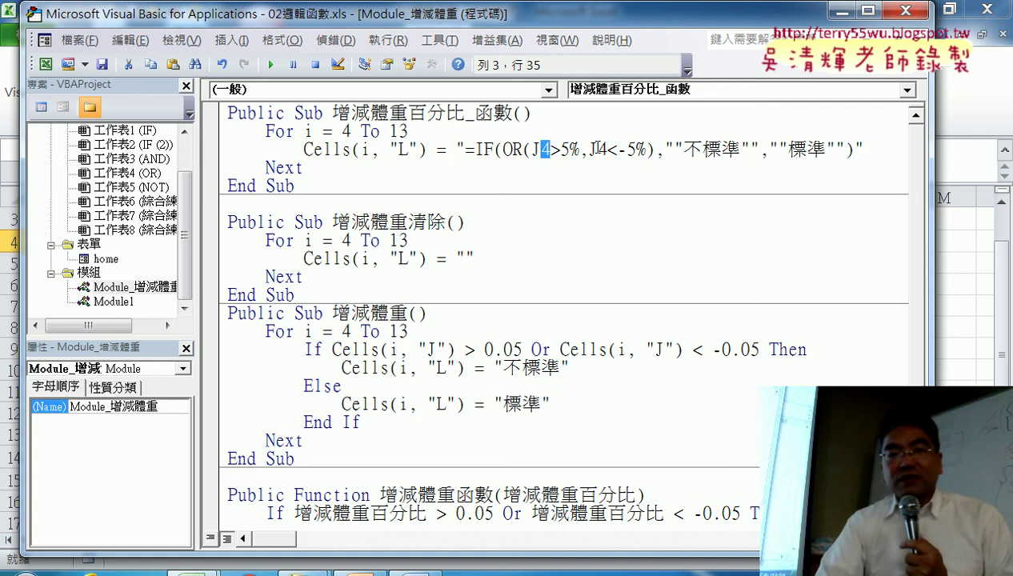
{"action": "left_click_drag", "start_coordinate": [598, 149], "coordinate": [610, 150]}
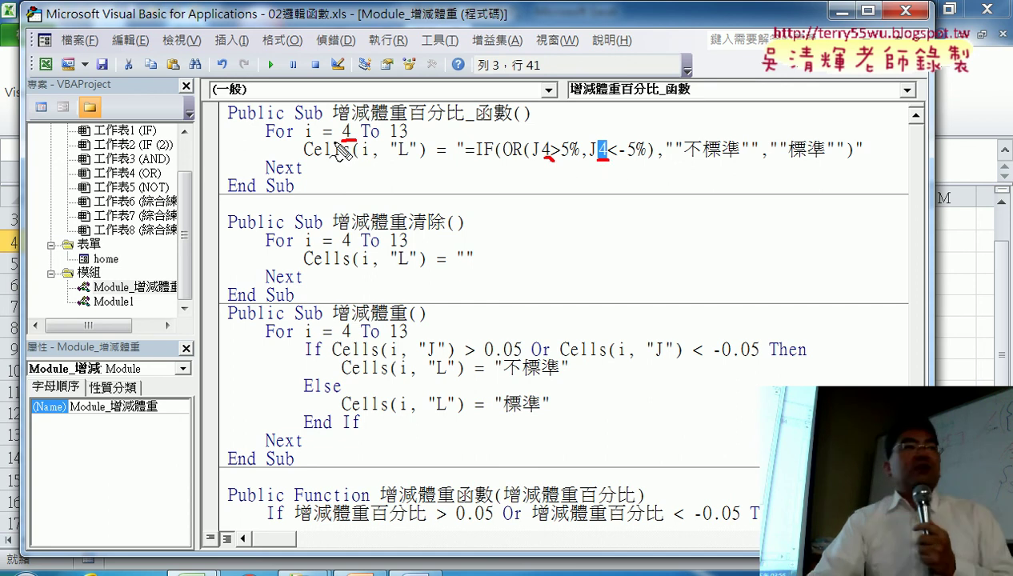
{"action": "mouse_move", "coordinate": [314, 116]}
{"action": "left_mouse_down"}
{"action": "mouse_move", "coordinate": [319, 141]}
{"action": "mouse_move", "coordinate": [544, 152]}
{"action": "left_mouse_up"}
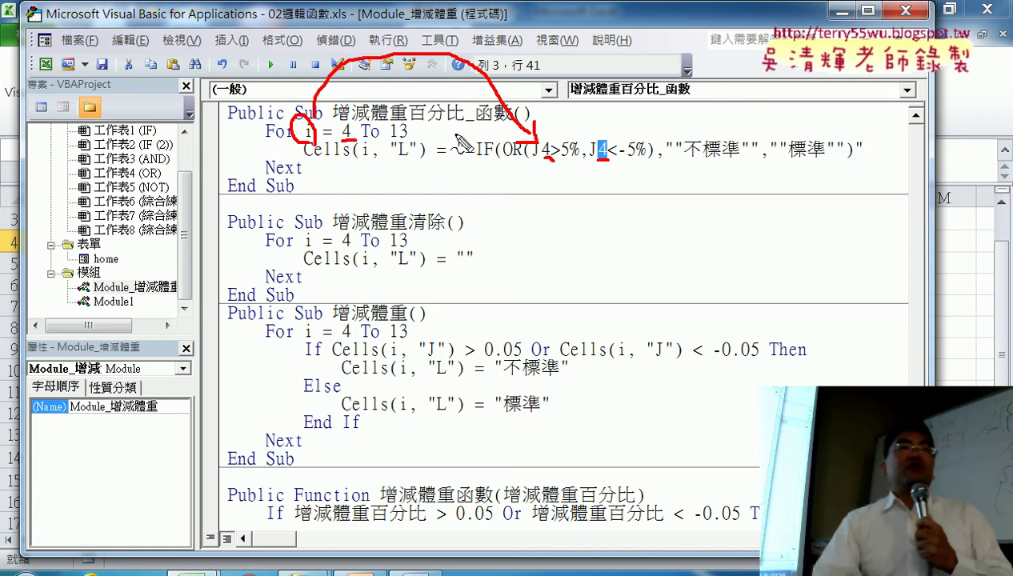
{"action": "mouse_move", "coordinate": [457, 159]}
{"action": "left_mouse_down"}
{"action": "mouse_move", "coordinate": [860, 169]}
{"action": "mouse_move", "coordinate": [452, 160]}
{"action": "left_mouse_up"}
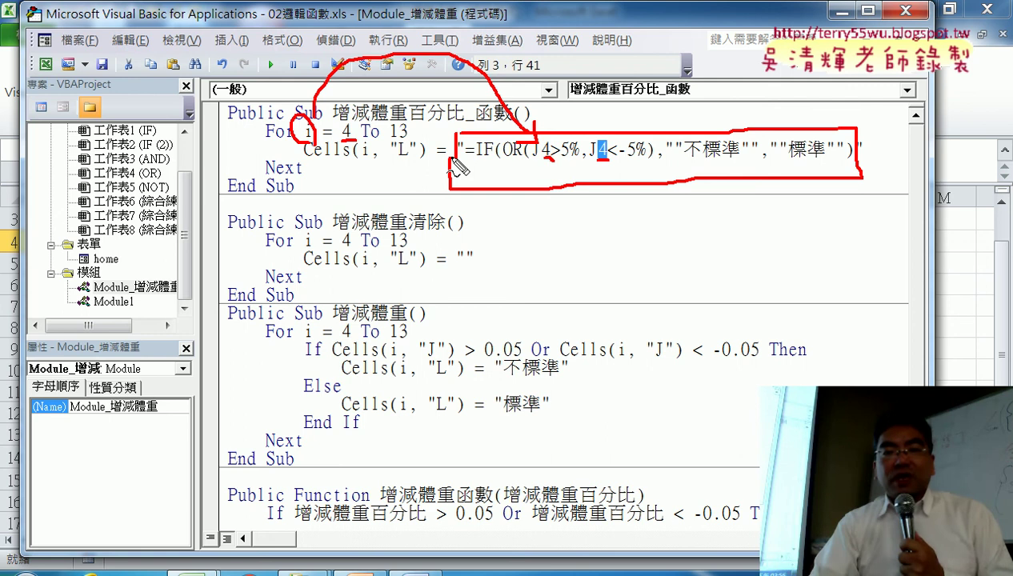
{"action": "key", "text": "Escape"}
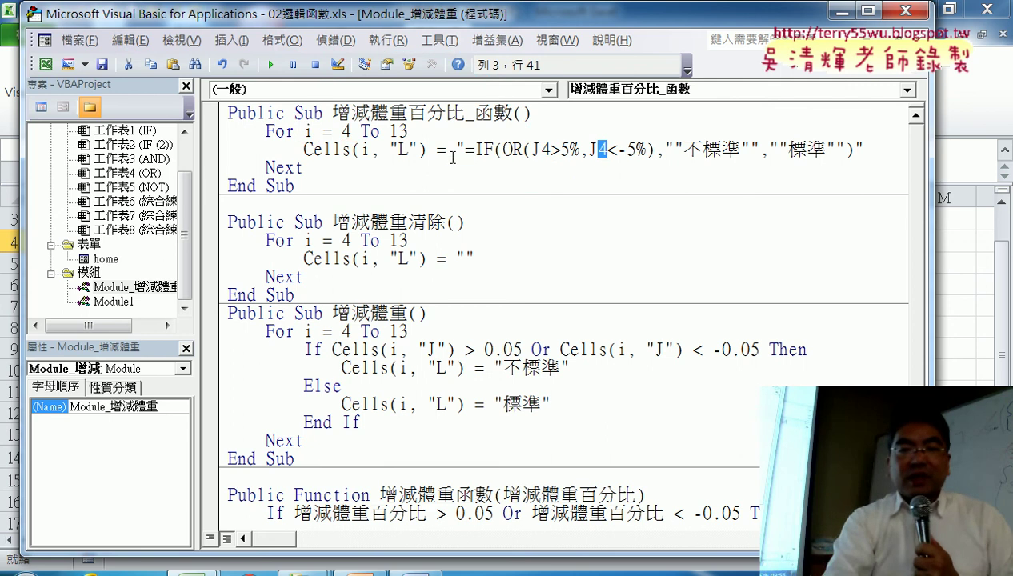
Step: Replace the 4 in the first J4 so the first comparison reads J" & i & ">5%
{"action": "left_click_drag", "start_coordinate": [541, 149], "coordinate": [552, 149]}
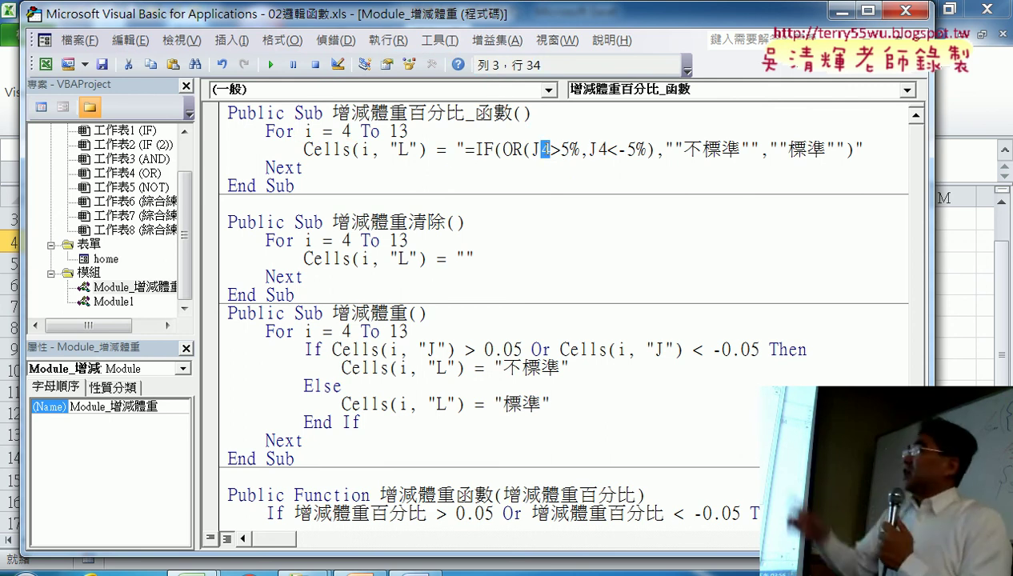
{"action": "type", "text": "\"\""}
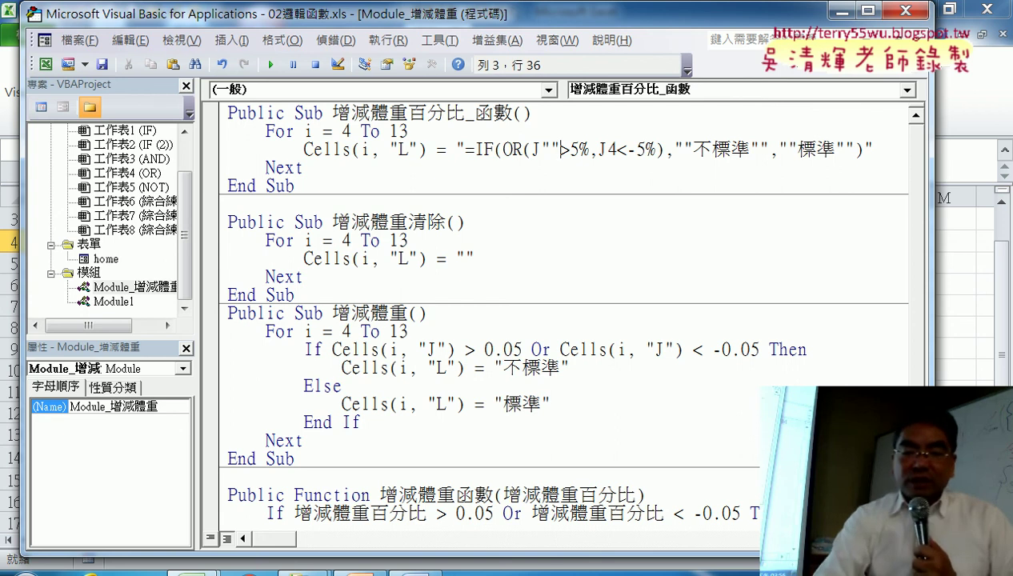
{"action": "type", "text": "&&"}
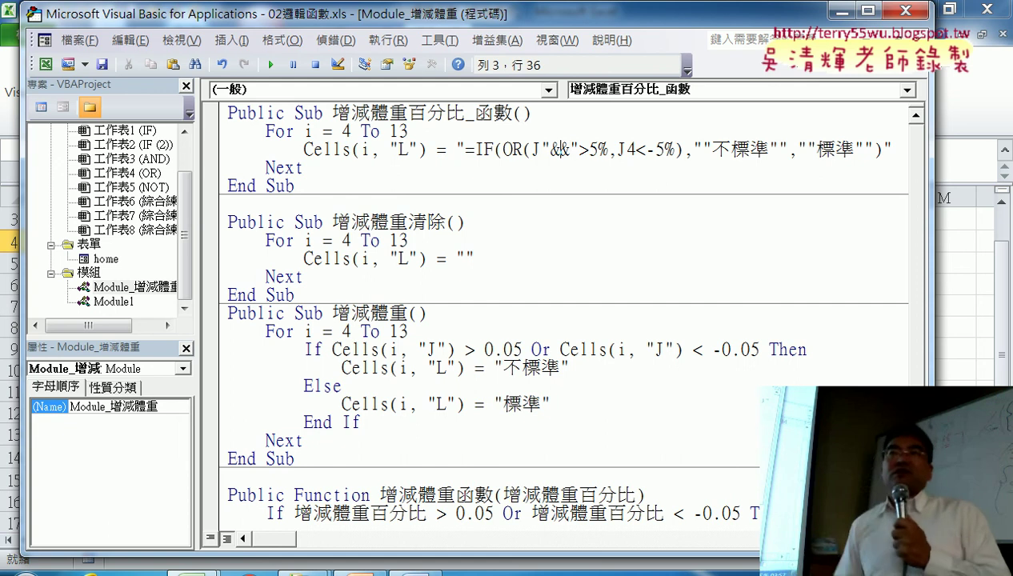
{"action": "type", "text": "i"}
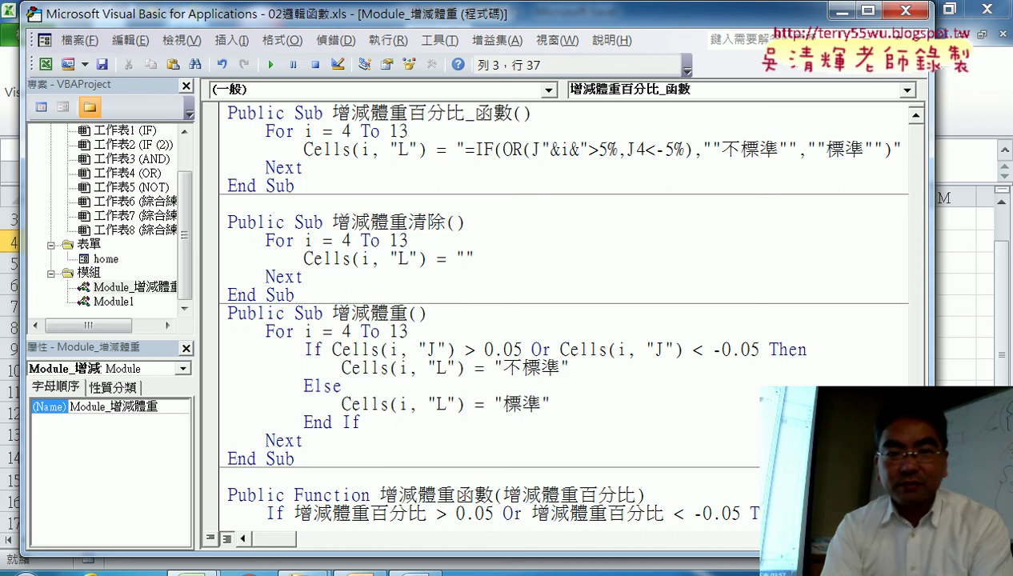
{"action": "left_click", "coordinate": [558, 149]}
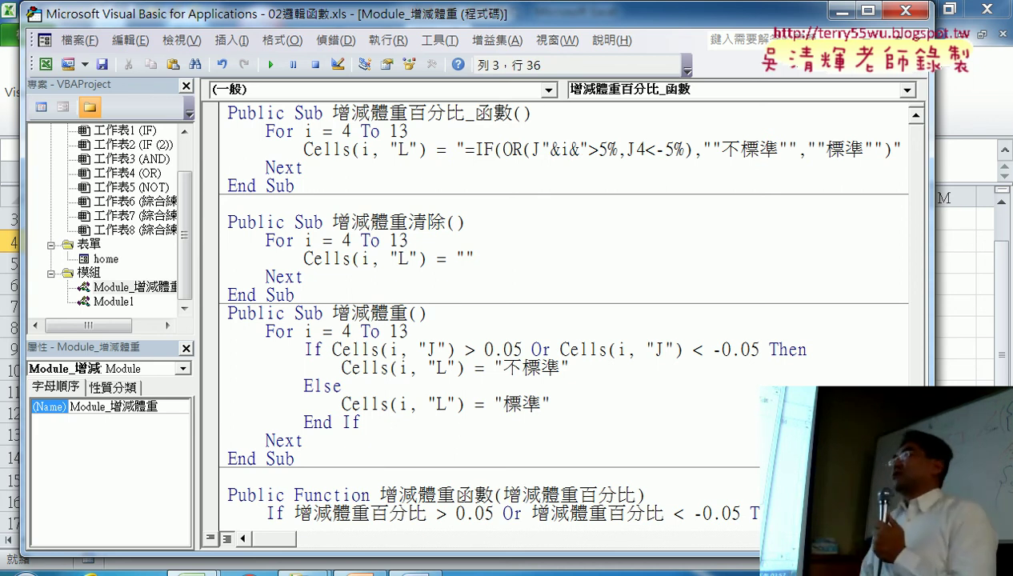
{"action": "key", "text": "BackSpace"}
{"action": "type", "text": "&"}
{"action": "key", "text": "Right"}
{"action": "key", "text": "Right"}
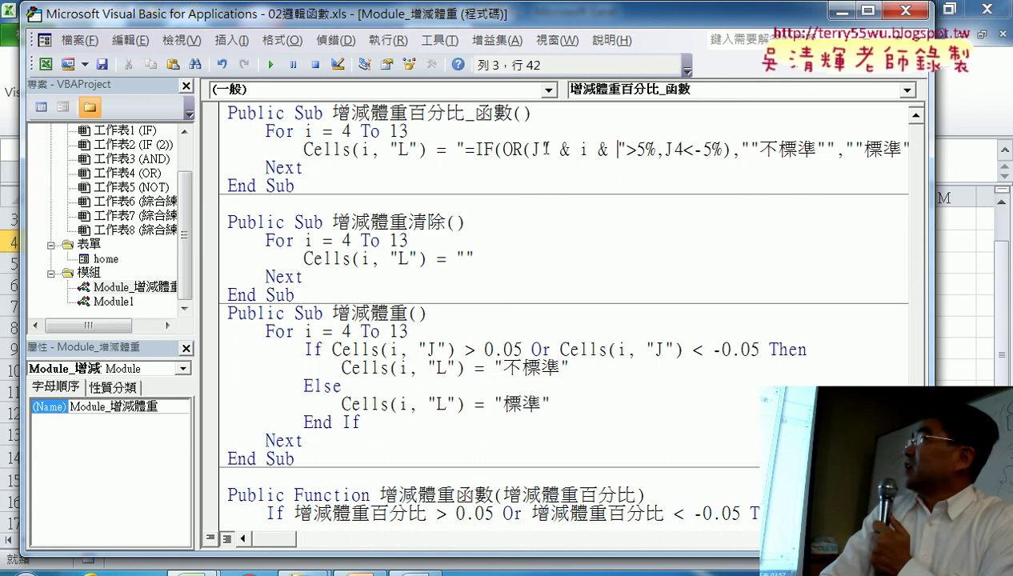
Step: Copy " & i & " over the 4 in the second J4 so it reads J" & i & "<-5%, then shrink the editor
{"action": "left_click_drag", "start_coordinate": [543, 149], "coordinate": [627, 147]}
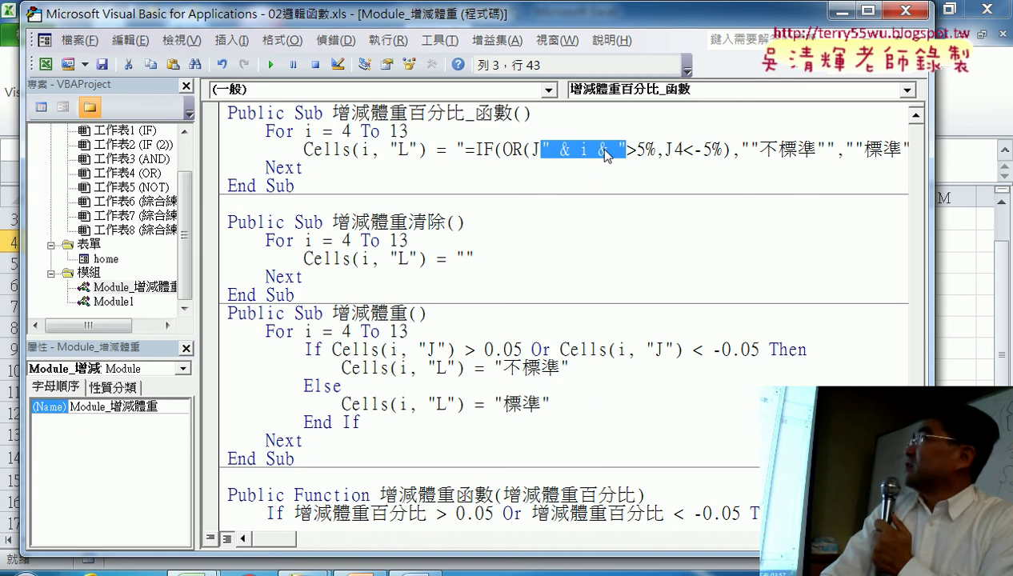
{"action": "right_click", "coordinate": [606, 154]}
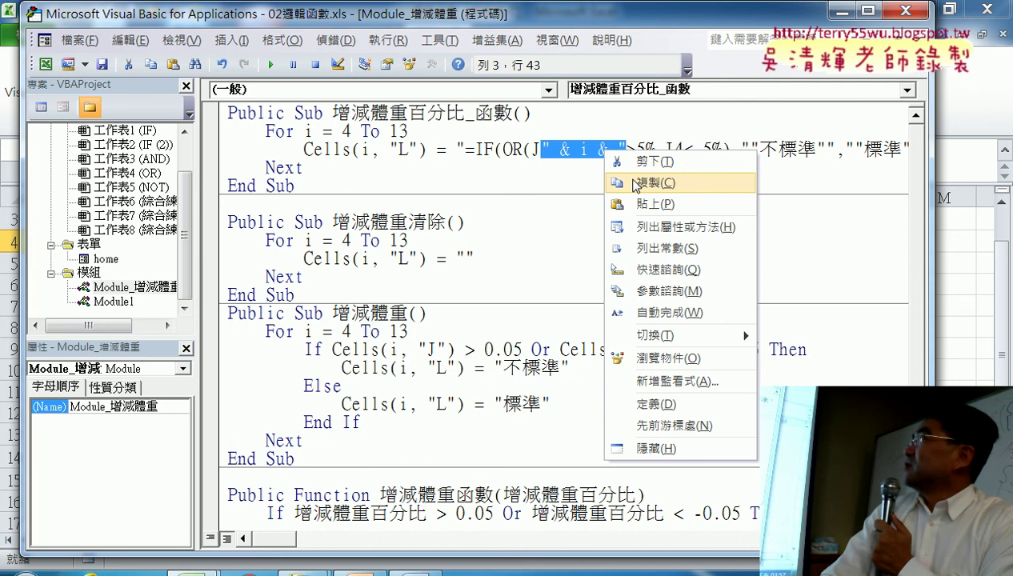
{"action": "left_click", "coordinate": [637, 183]}
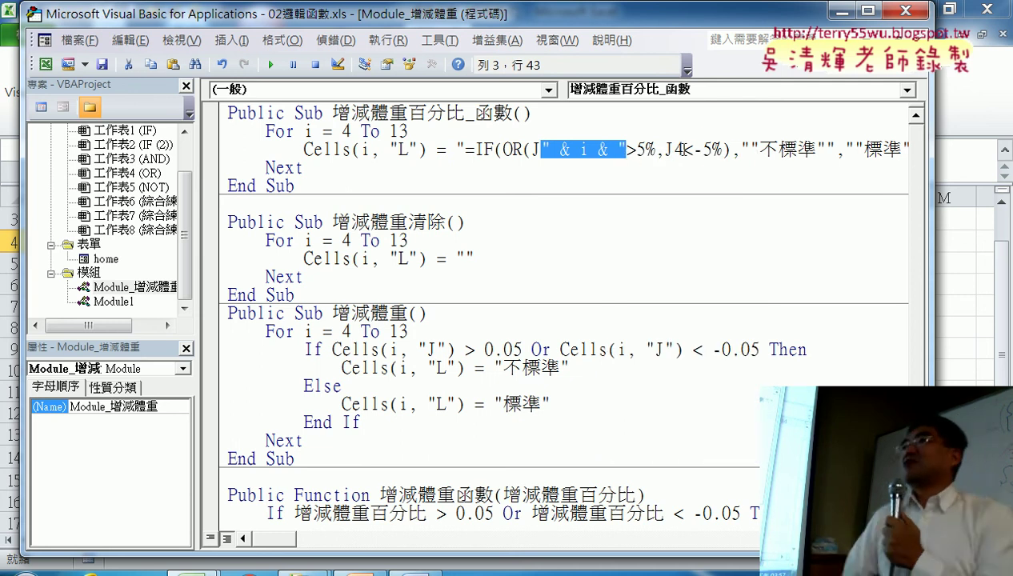
{"action": "left_click_drag", "start_coordinate": [683, 149], "coordinate": [674, 149]}
{"action": "right_click", "coordinate": [677, 150]}
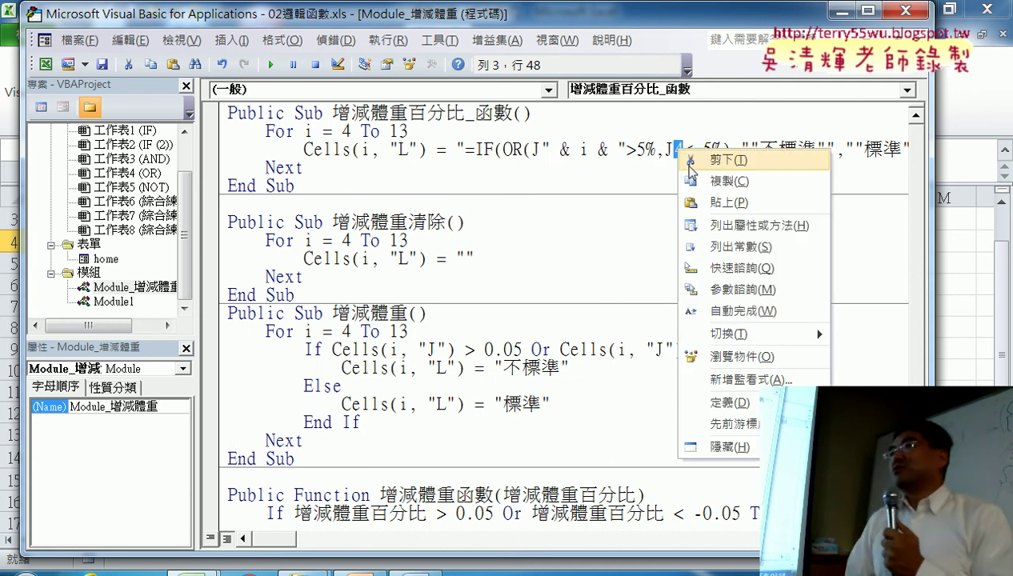
{"action": "left_click", "coordinate": [693, 204]}
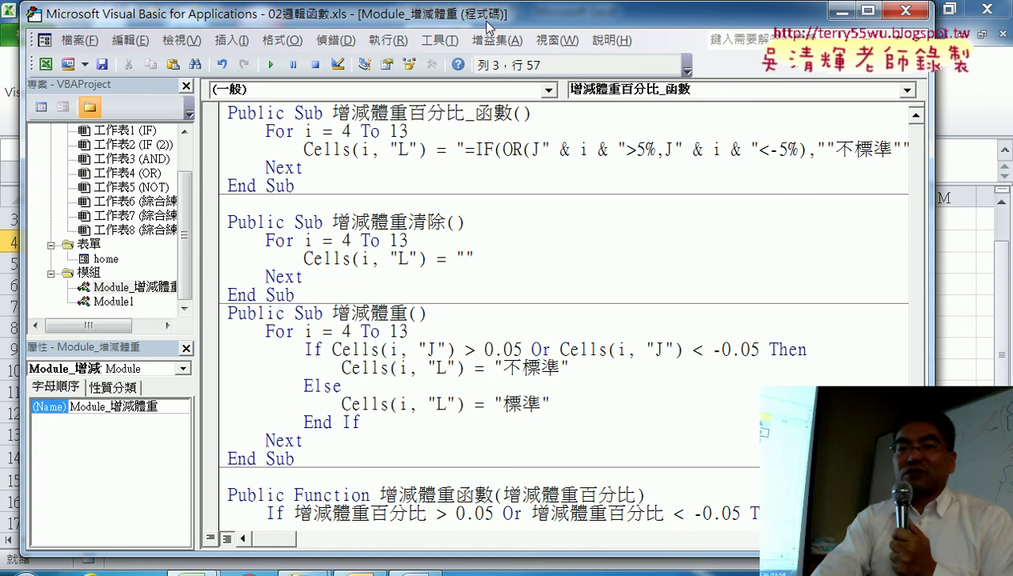
{"action": "left_click_drag", "start_coordinate": [482, 21], "coordinate": [502, 200]}
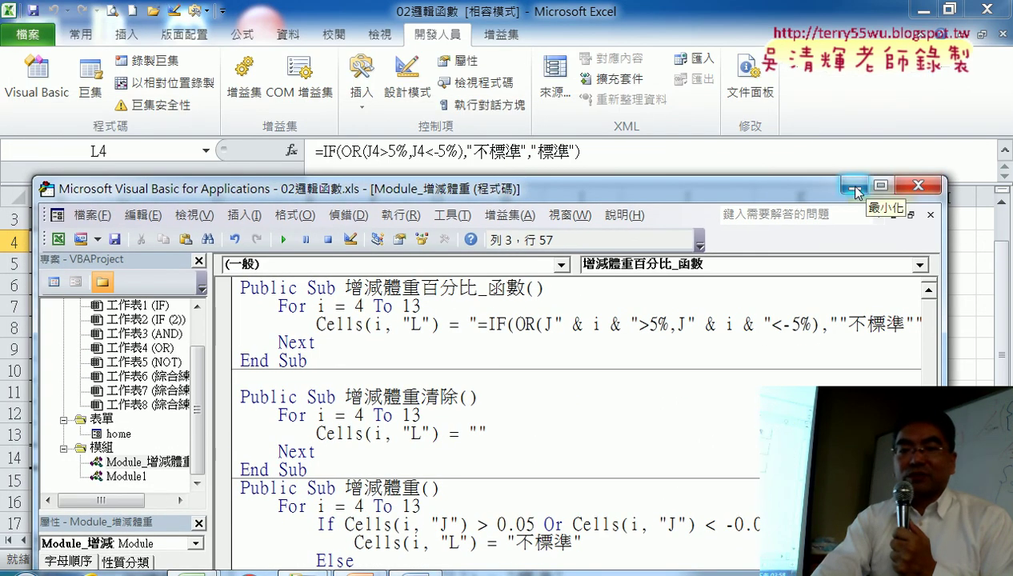
Step: Close the VBA editor and run the 增減體重百分比_函數 macro on the 綜合練習 (and) sheet
{"action": "left_click", "coordinate": [919, 187]}
{"action": "left_click", "coordinate": [945, 287]}
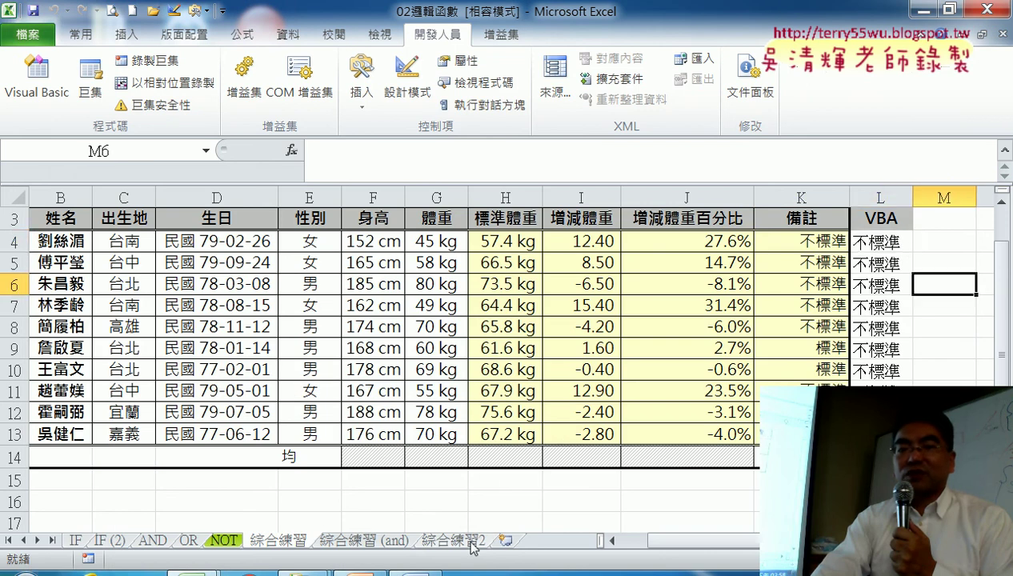
{"action": "left_click", "coordinate": [359, 542]}
{"action": "left_click", "coordinate": [807, 235]}
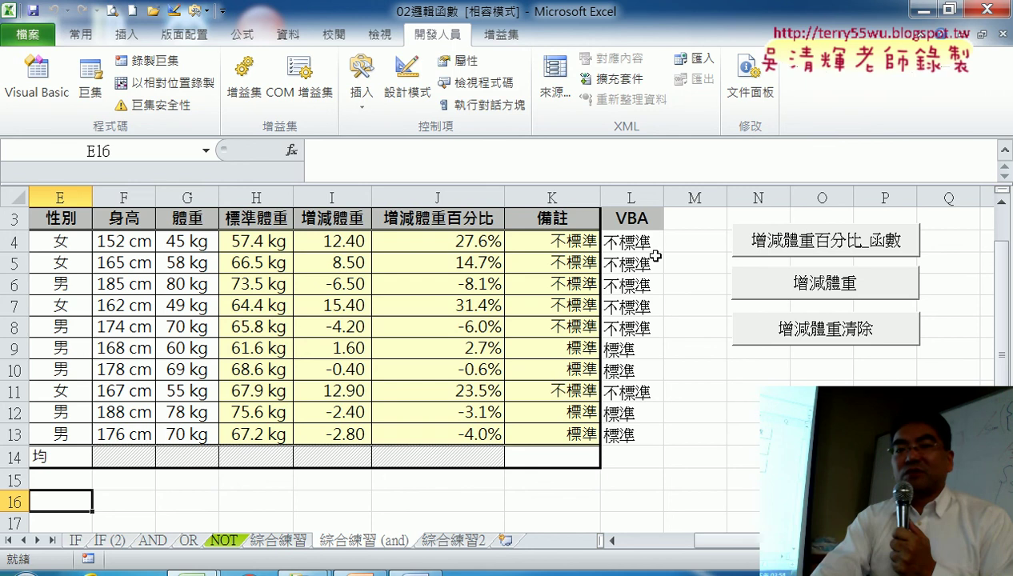
Step: Check the row-relative IF/OR formulas written into cells L4 through L8
{"action": "left_click", "coordinate": [630, 241]}
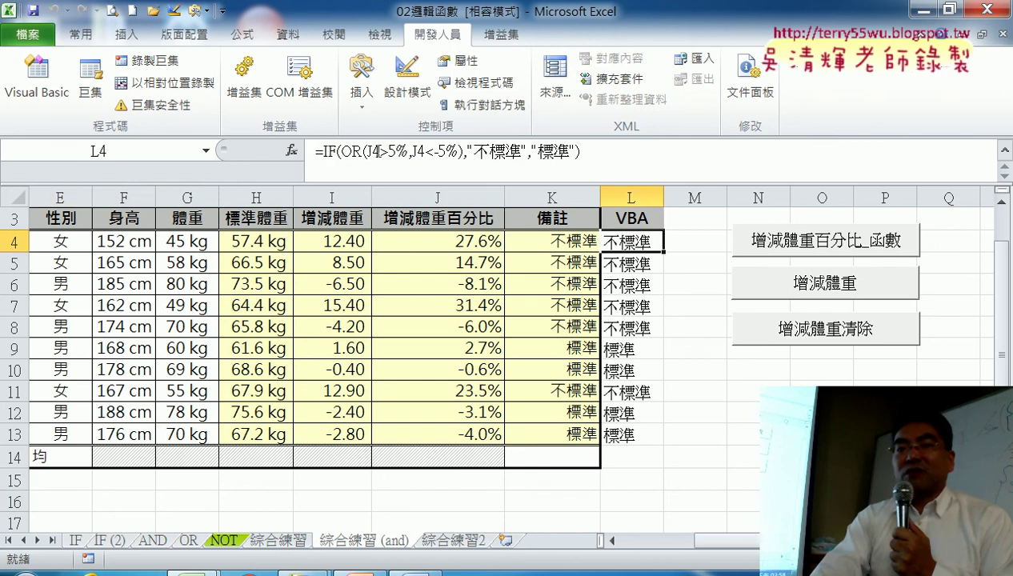
{"action": "left_click", "coordinate": [625, 264]}
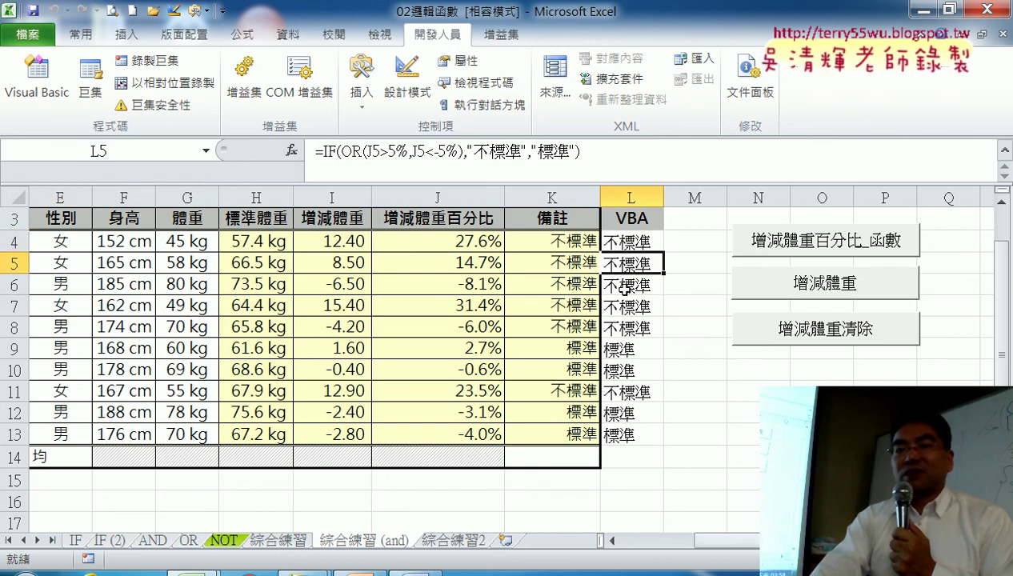
{"action": "left_click", "coordinate": [624, 286]}
{"action": "left_click", "coordinate": [617, 308]}
{"action": "left_click", "coordinate": [623, 331]}
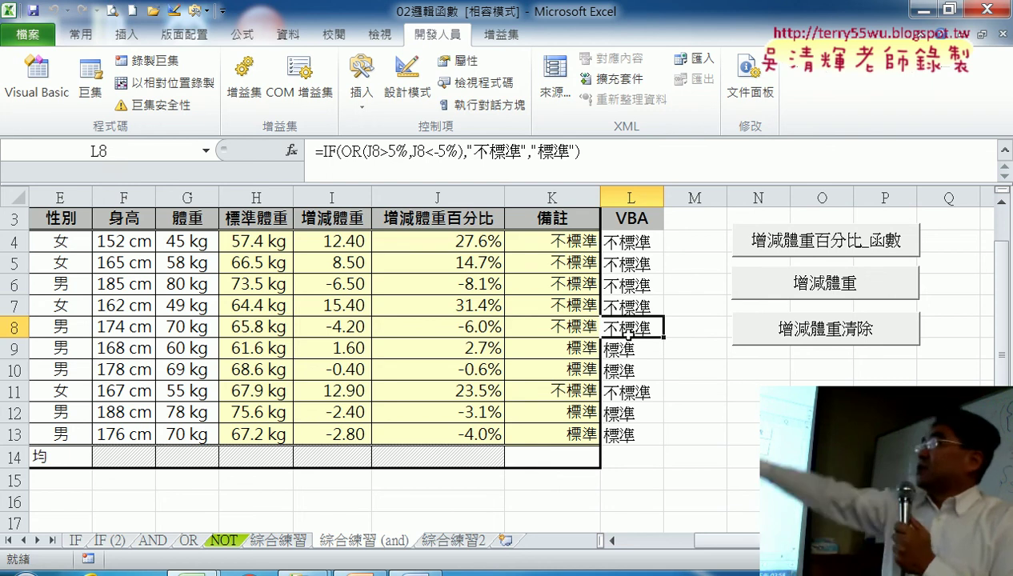
{"action": "left_click", "coordinate": [628, 241]}
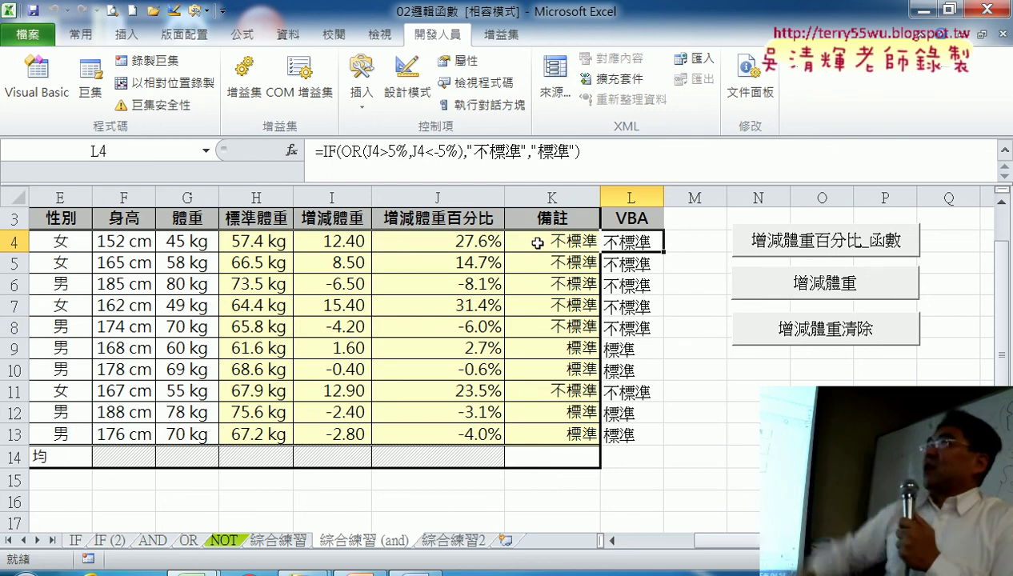
{"action": "left_click", "coordinate": [640, 270]}
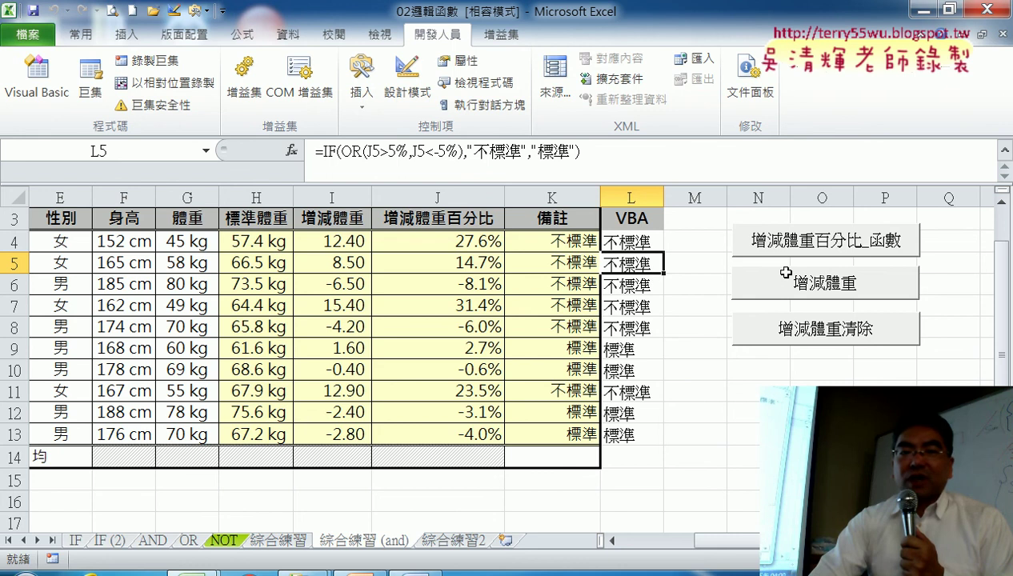
Step: Open the 增減體重百分比_函數 macro code through 指定巨集 > Edit and move the editor to the screen top
{"action": "right_click", "coordinate": [807, 240]}
{"action": "left_click", "coordinate": [872, 387]}
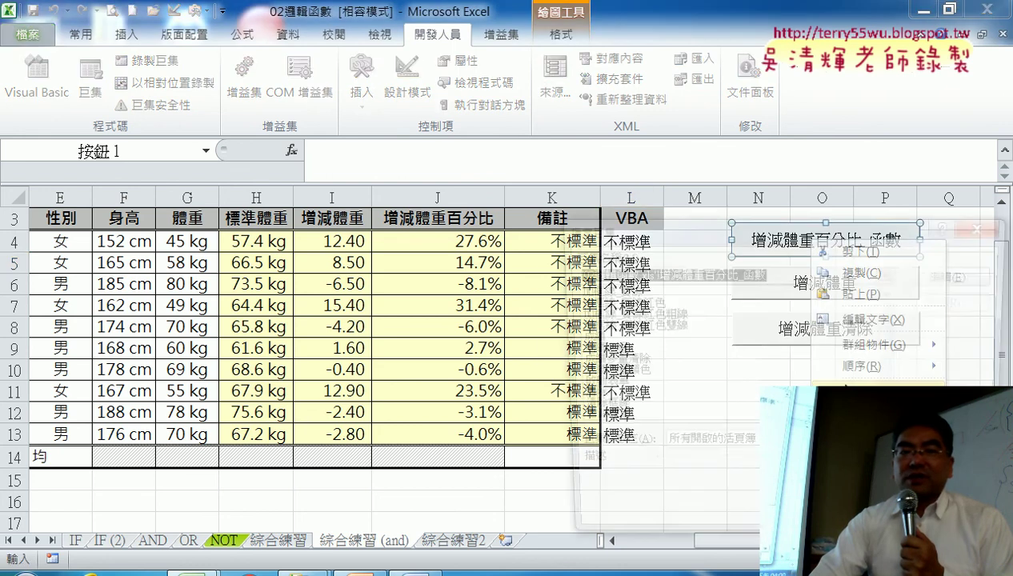
{"action": "left_click", "coordinate": [959, 277]}
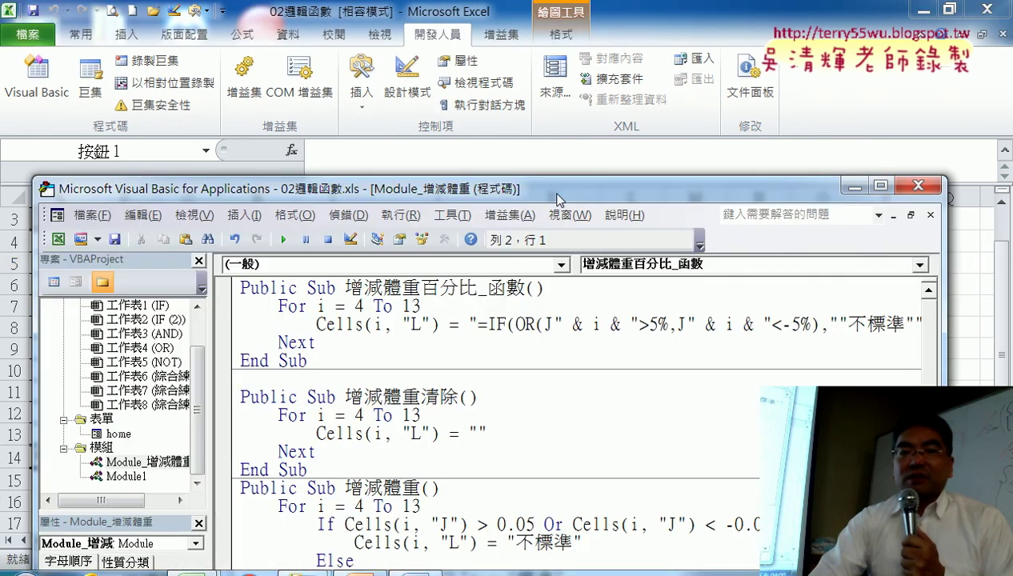
{"action": "left_click_drag", "start_coordinate": [558, 199], "coordinate": [570, 23]}
Step: Highlight the For loop header, the Cells line through Next, and the Cells(i, "L") target
{"action": "left_click_drag", "start_coordinate": [289, 132], "coordinate": [433, 132]}
{"action": "left_click_drag", "start_coordinate": [328, 168], "coordinate": [292, 152]}
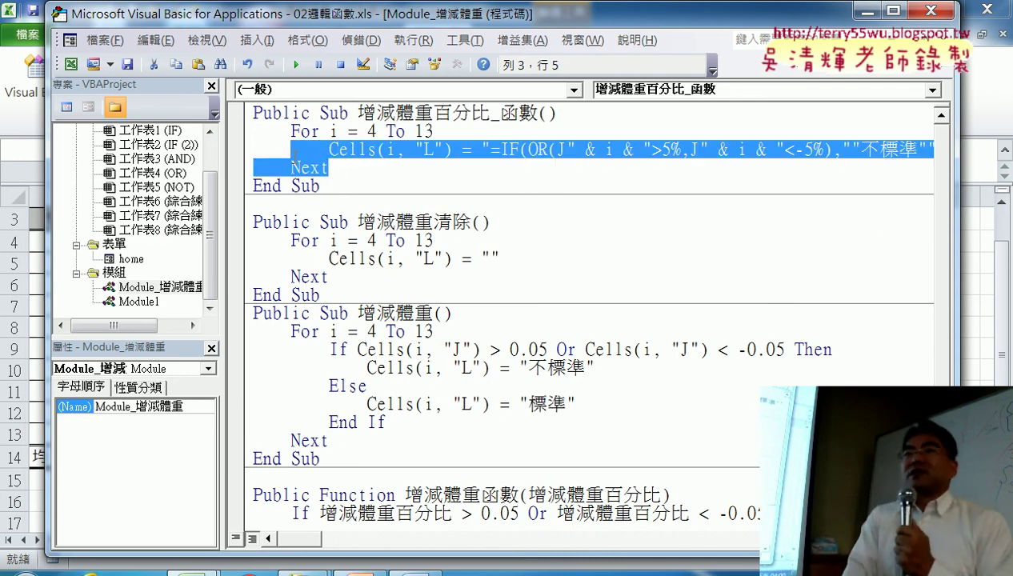
{"action": "left_click", "coordinate": [345, 149]}
{"action": "left_click_drag", "start_coordinate": [452, 150], "coordinate": [328, 149]}
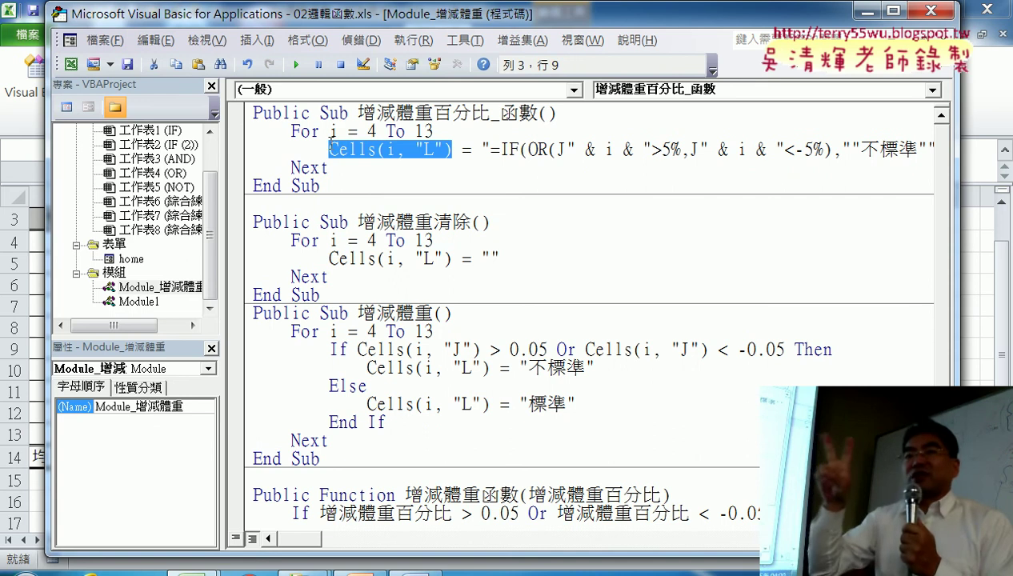